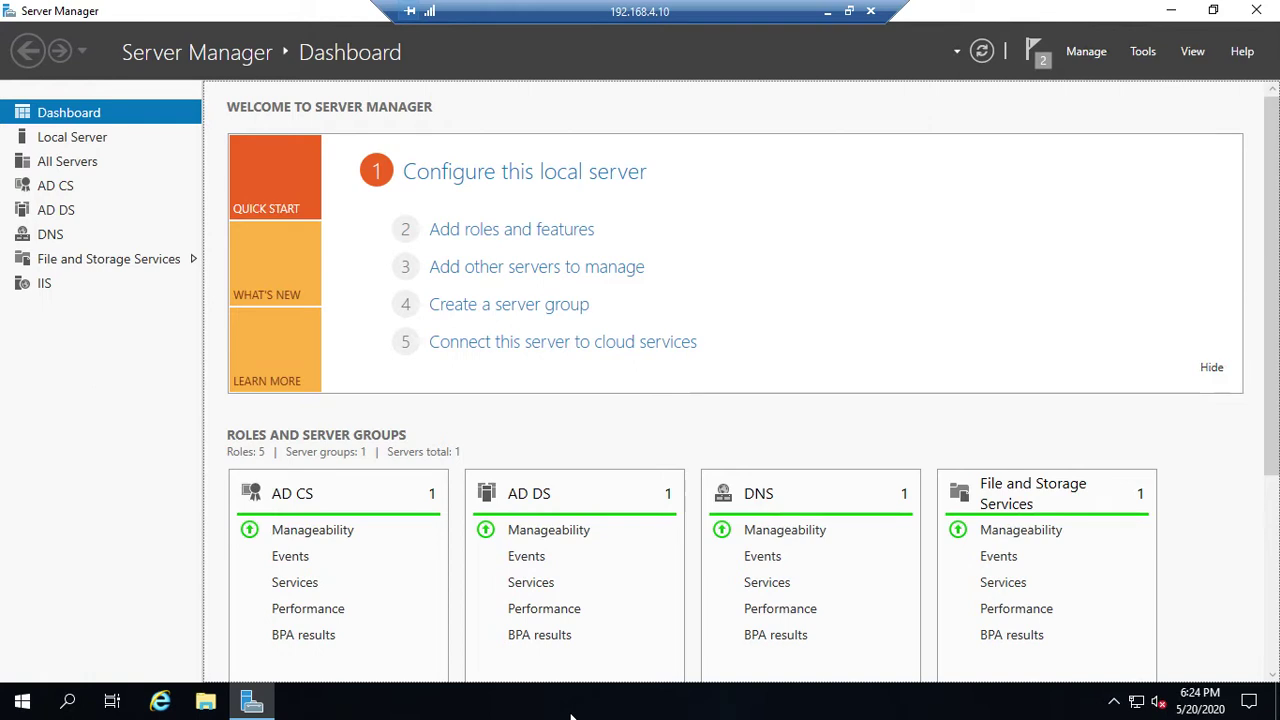
Step: Start the Certification Authority console from the Server Manager Tools menu
{"action": "left_click", "coordinate": [1144, 56]}
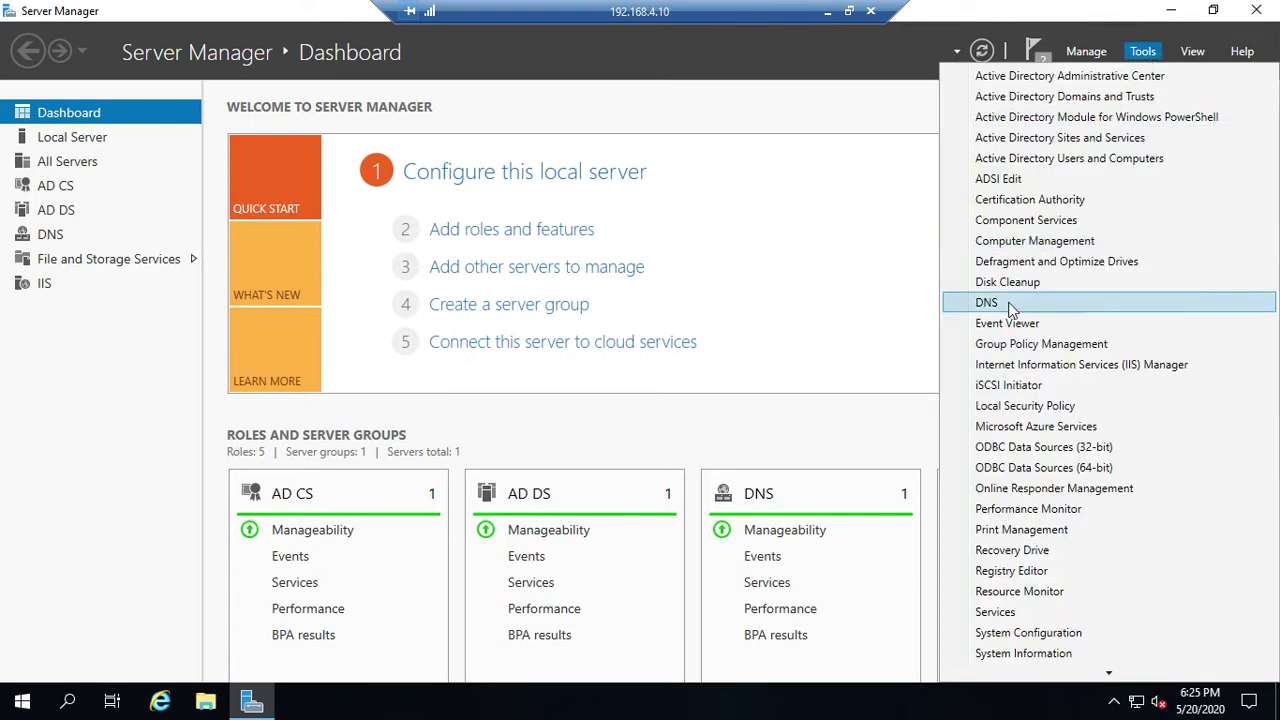
{"action": "left_click", "coordinate": [1027, 203]}
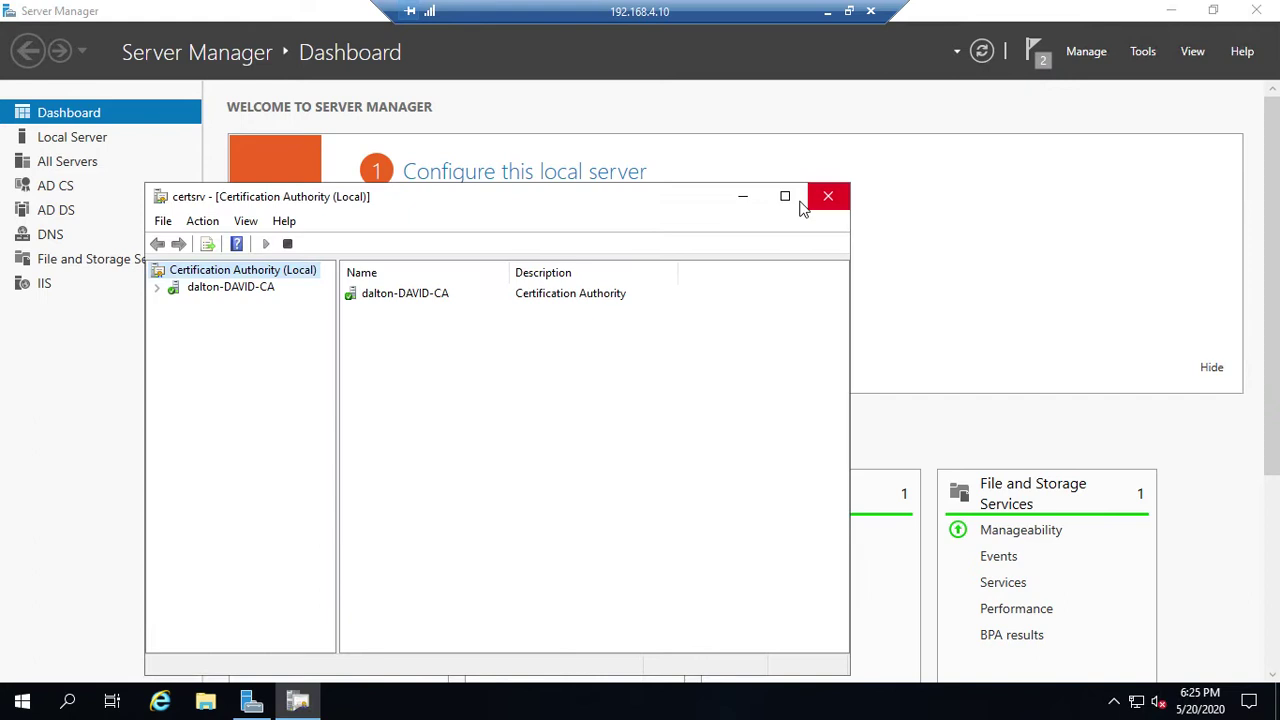
Step: Review the dalton-DAVID-CA policy module settings unchanged, then expand the CA to Certificate Templates
{"action": "left_click", "coordinate": [786, 198]}
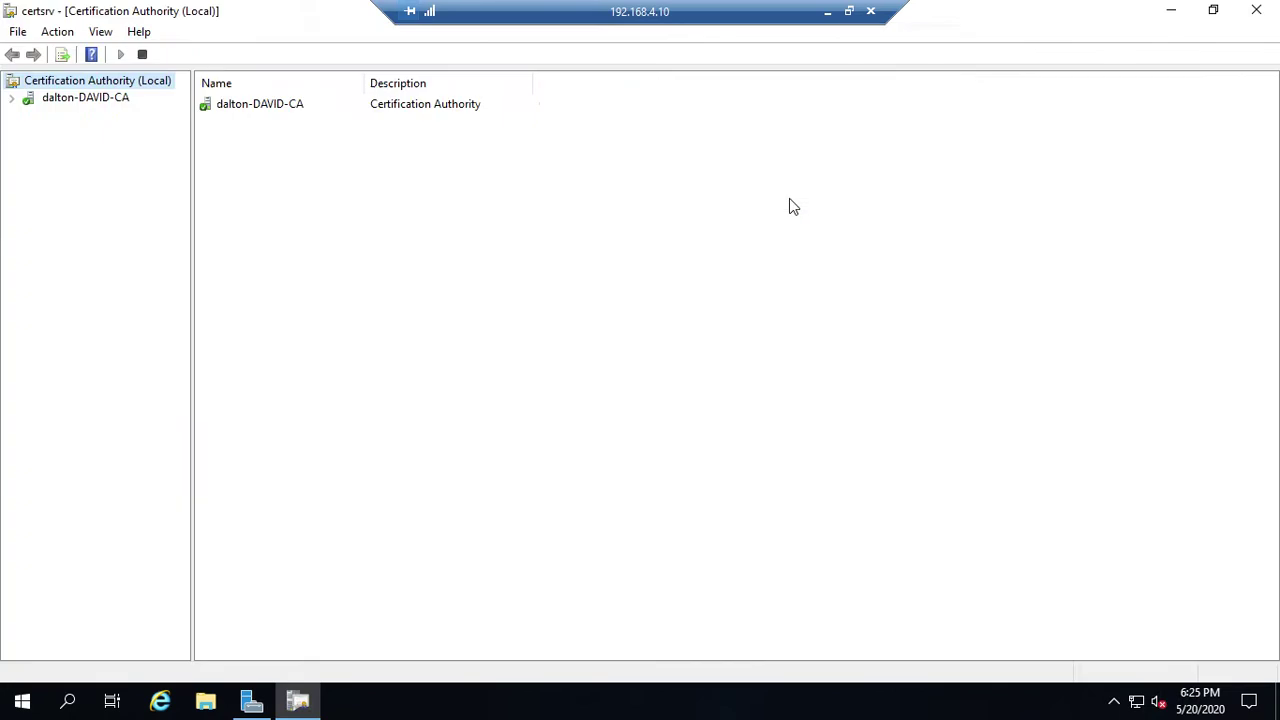
{"action": "right_click", "coordinate": [89, 97]}
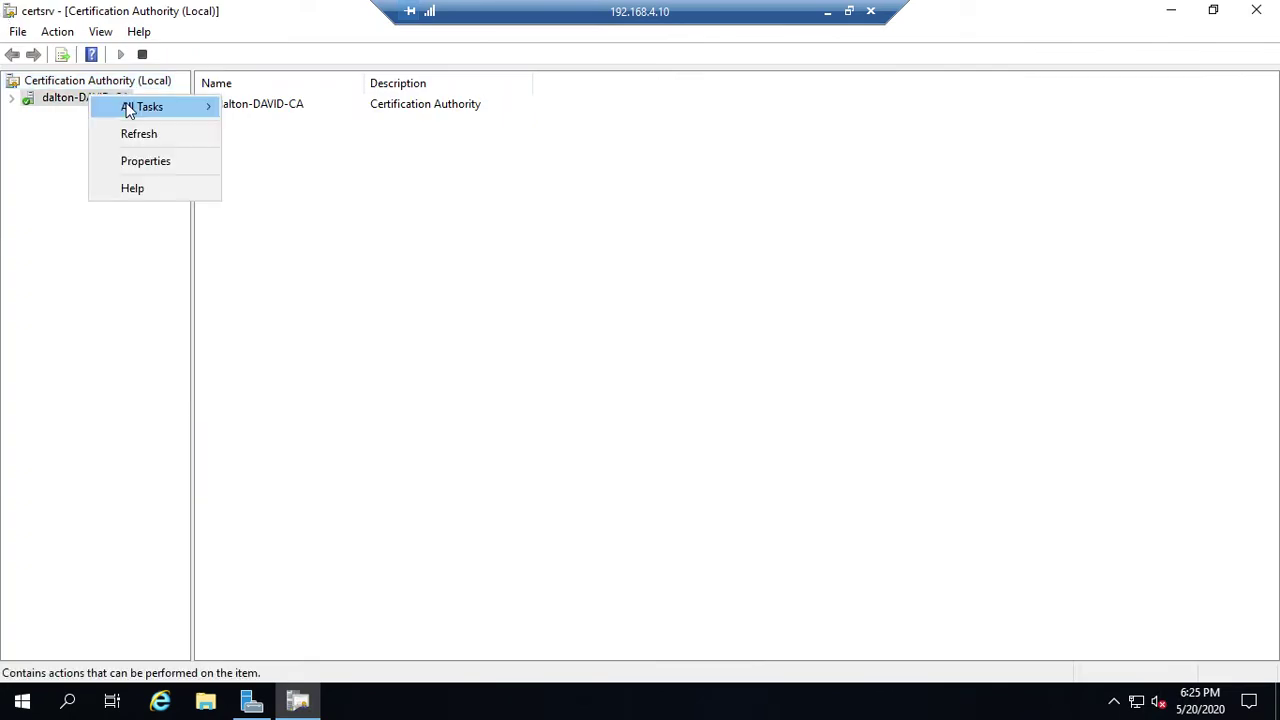
{"action": "left_click", "coordinate": [153, 162]}
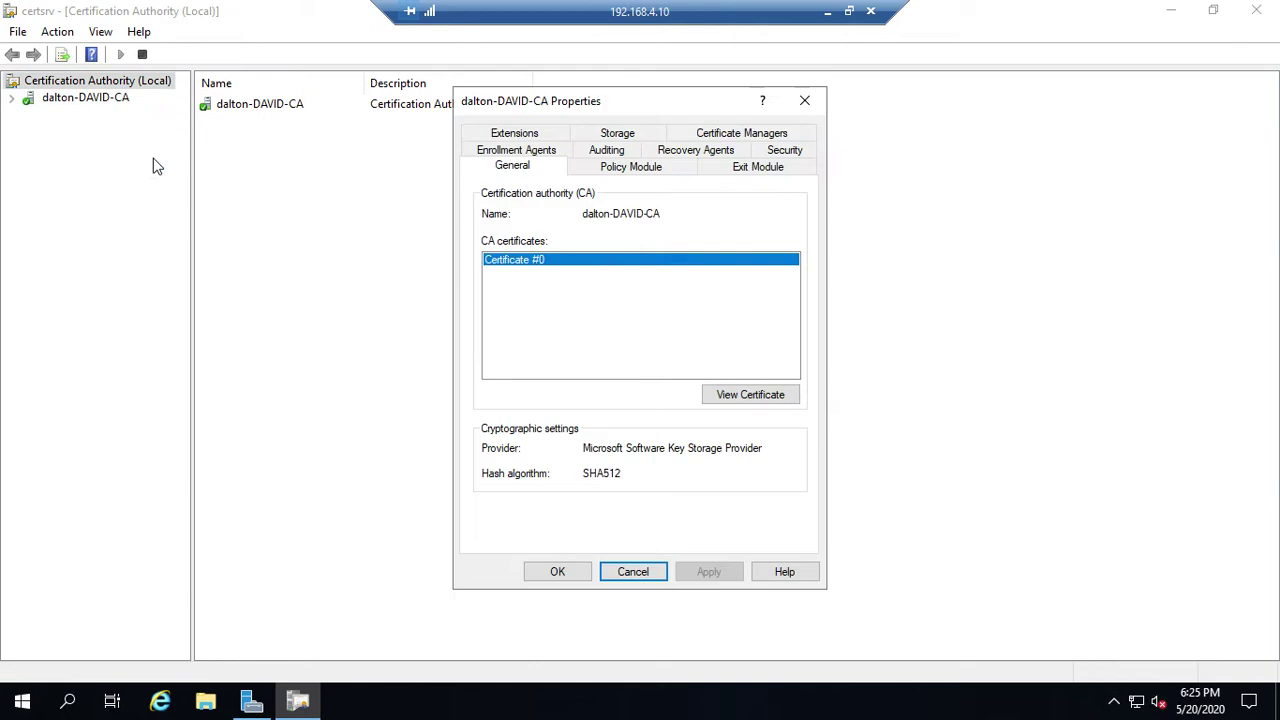
{"action": "left_click", "coordinate": [612, 177]}
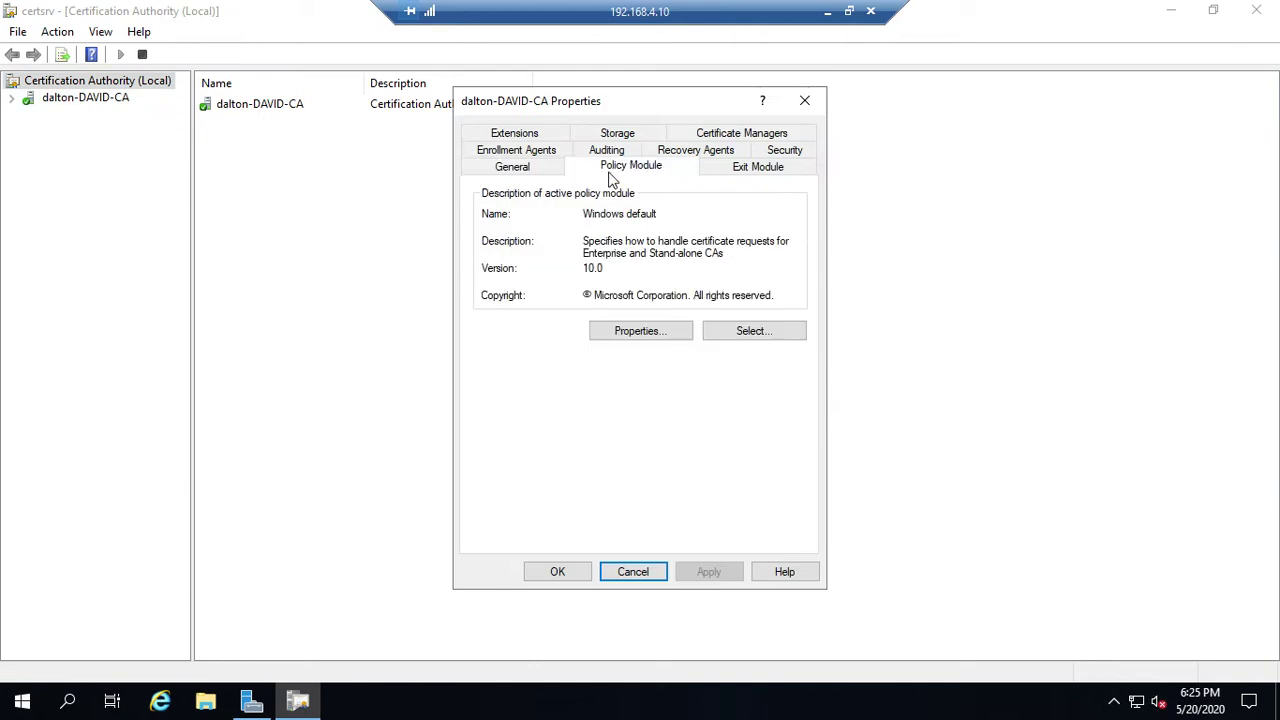
{"action": "left_click", "coordinate": [620, 338]}
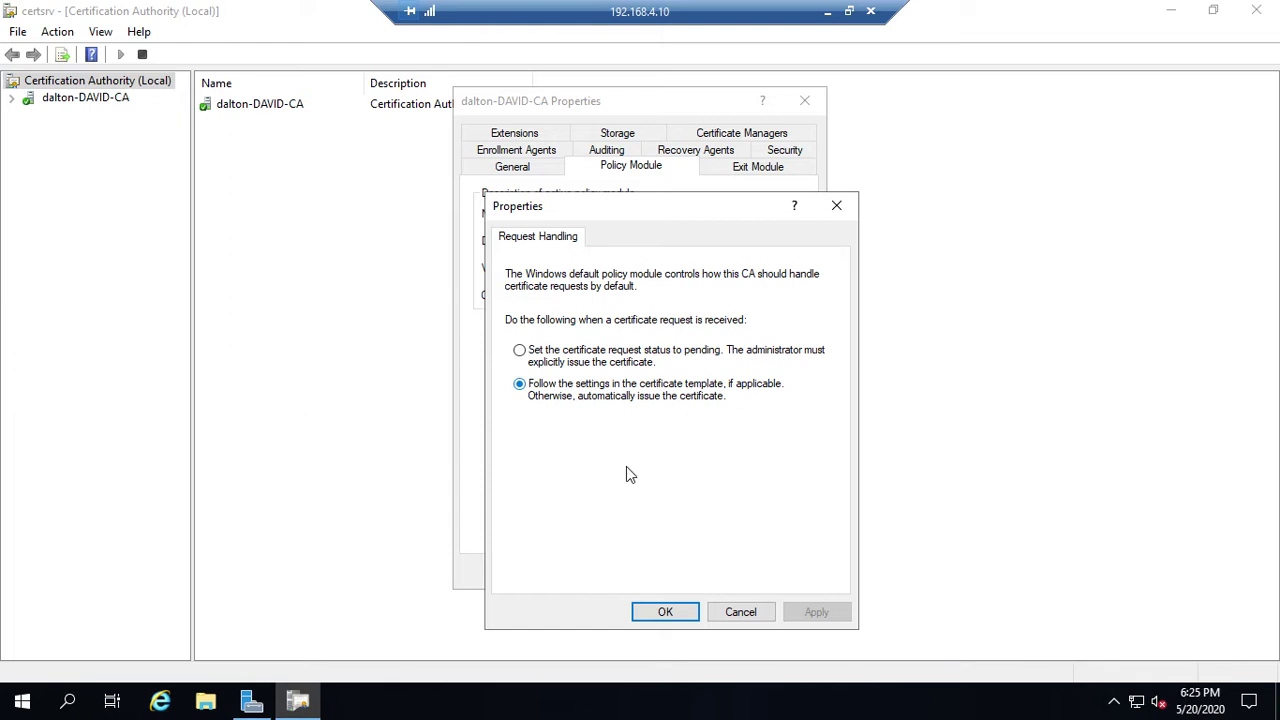
{"action": "left_click", "coordinate": [665, 612]}
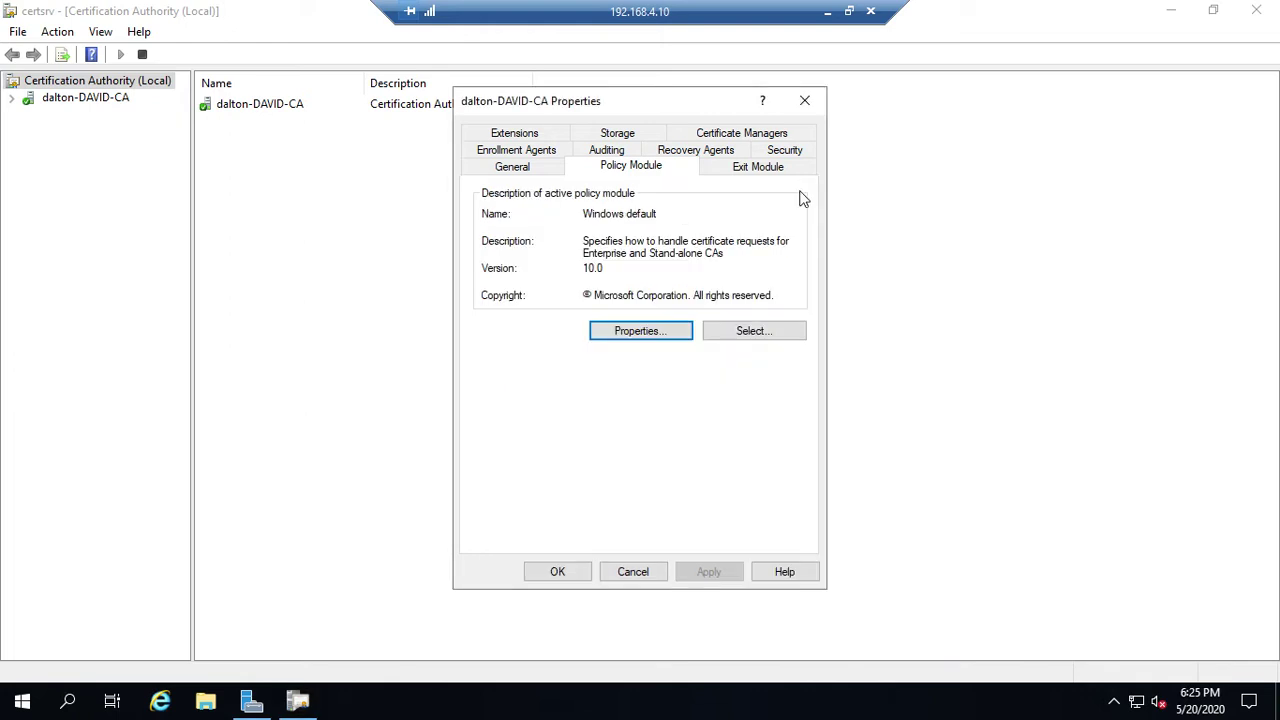
{"action": "left_click", "coordinate": [805, 101]}
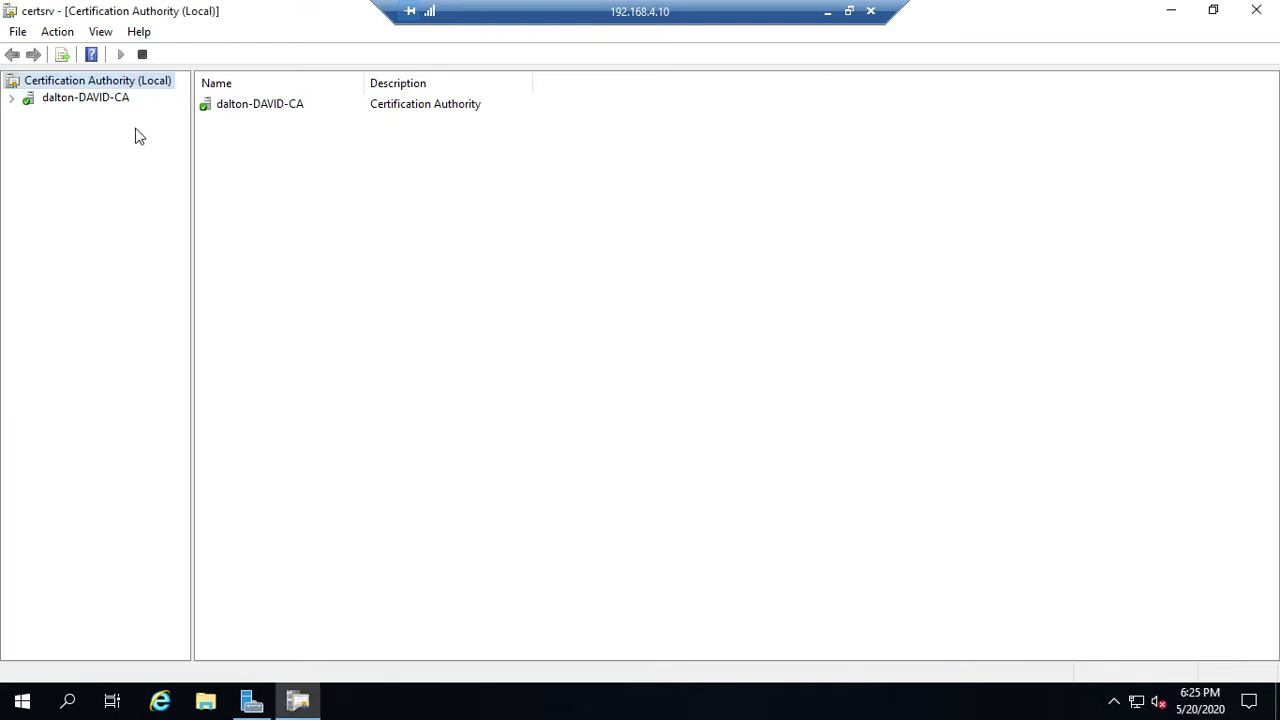
{"action": "left_click", "coordinate": [11, 99]}
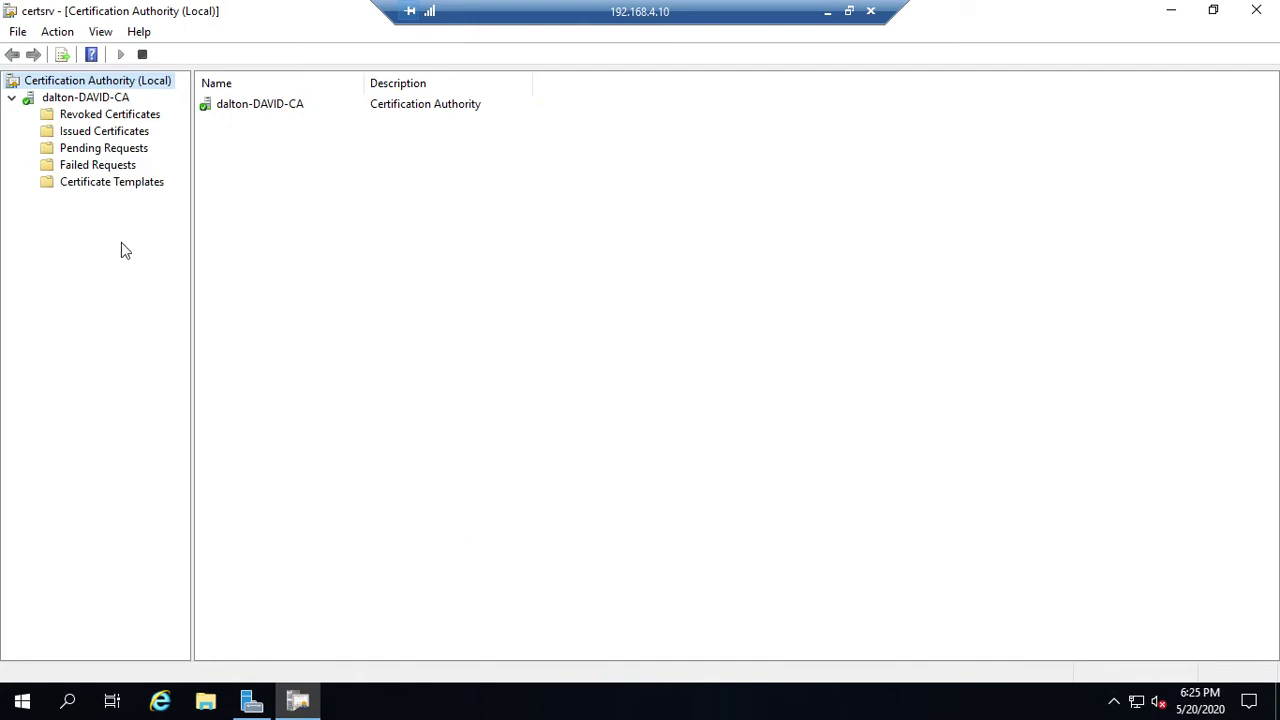
{"action": "right_click", "coordinate": [132, 187]}
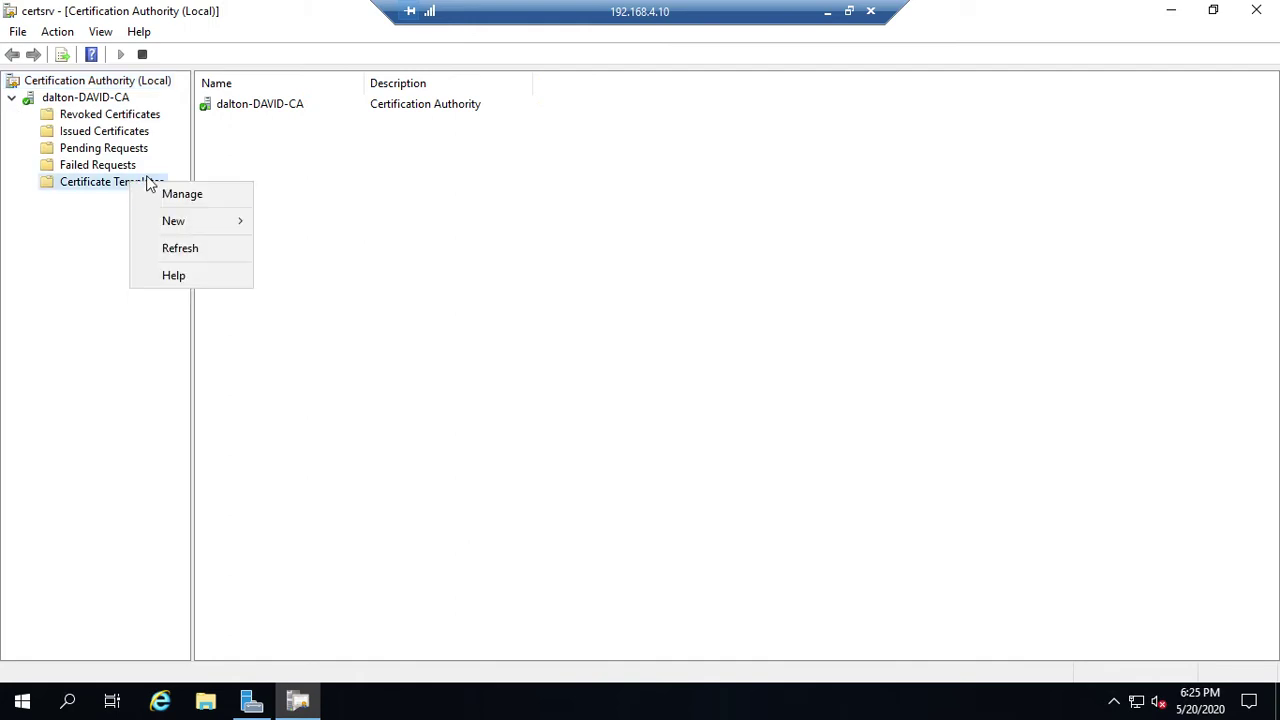
Step: Open the Certificate Templates Console and select the Windows 10 EFS template
{"action": "left_click", "coordinate": [202, 197]}
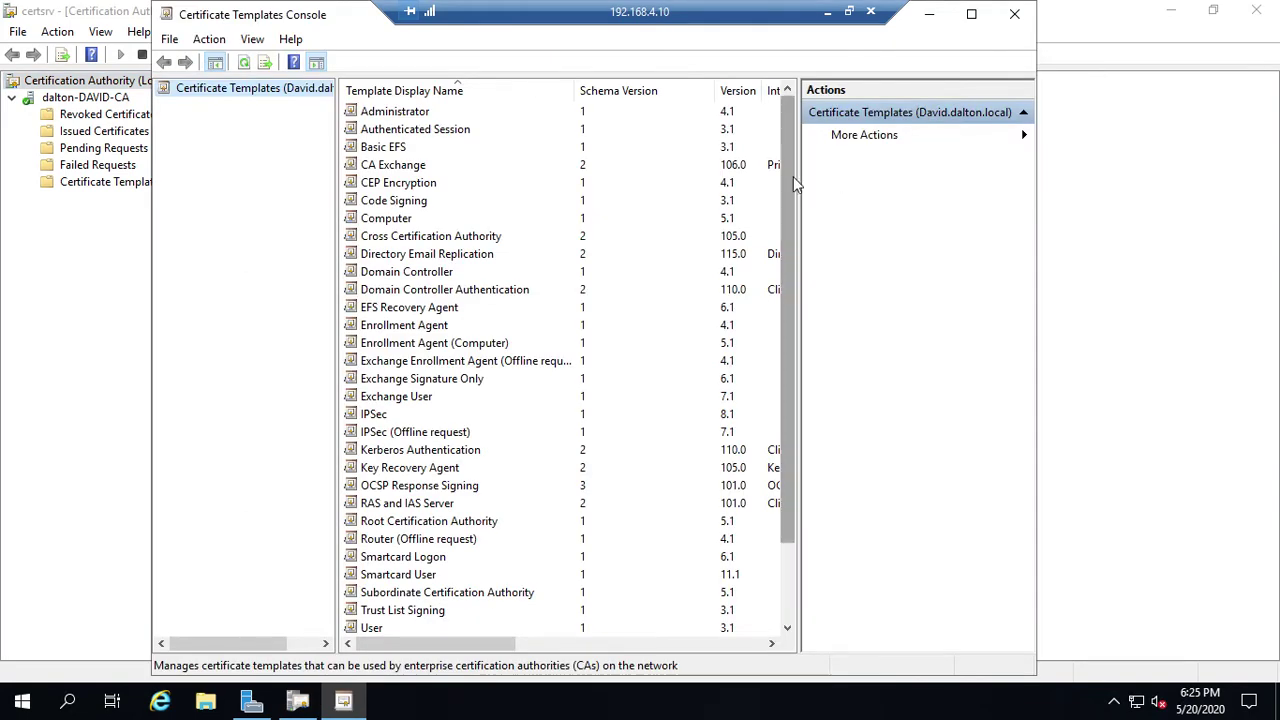
{"action": "left_click_drag", "start_coordinate": [791, 180], "coordinate": [808, 449]}
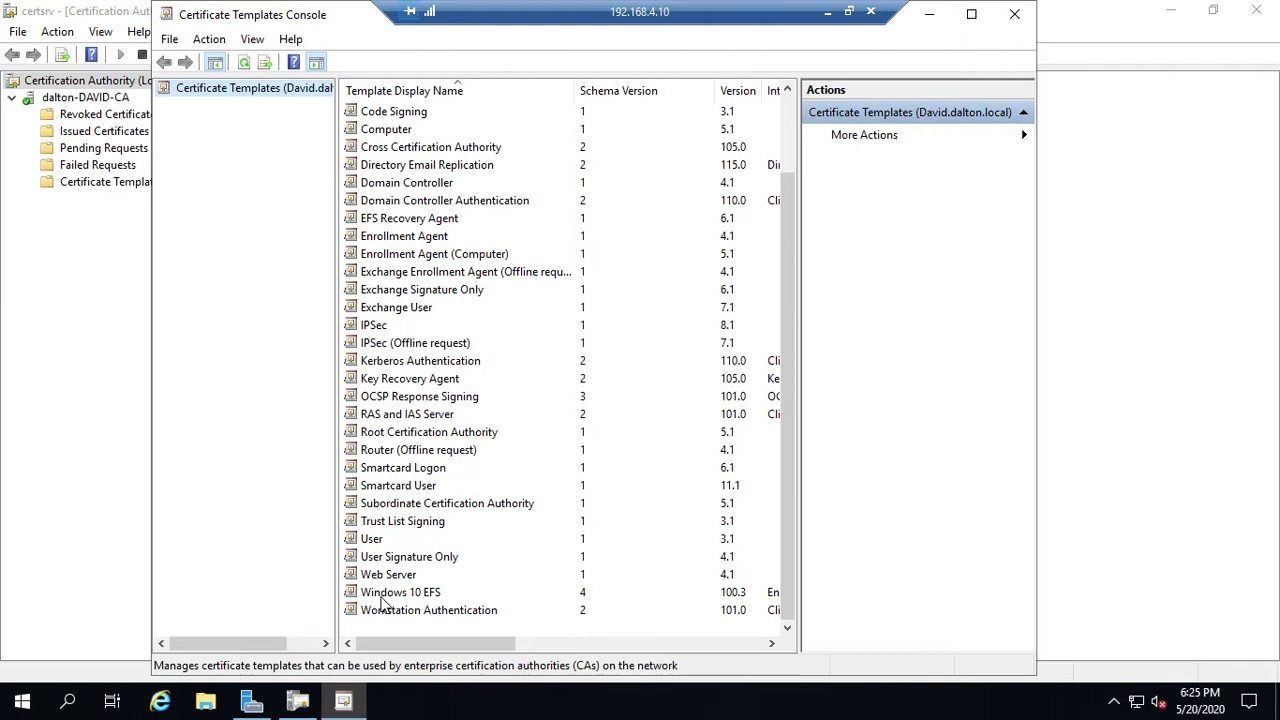
{"action": "left_click", "coordinate": [380, 596]}
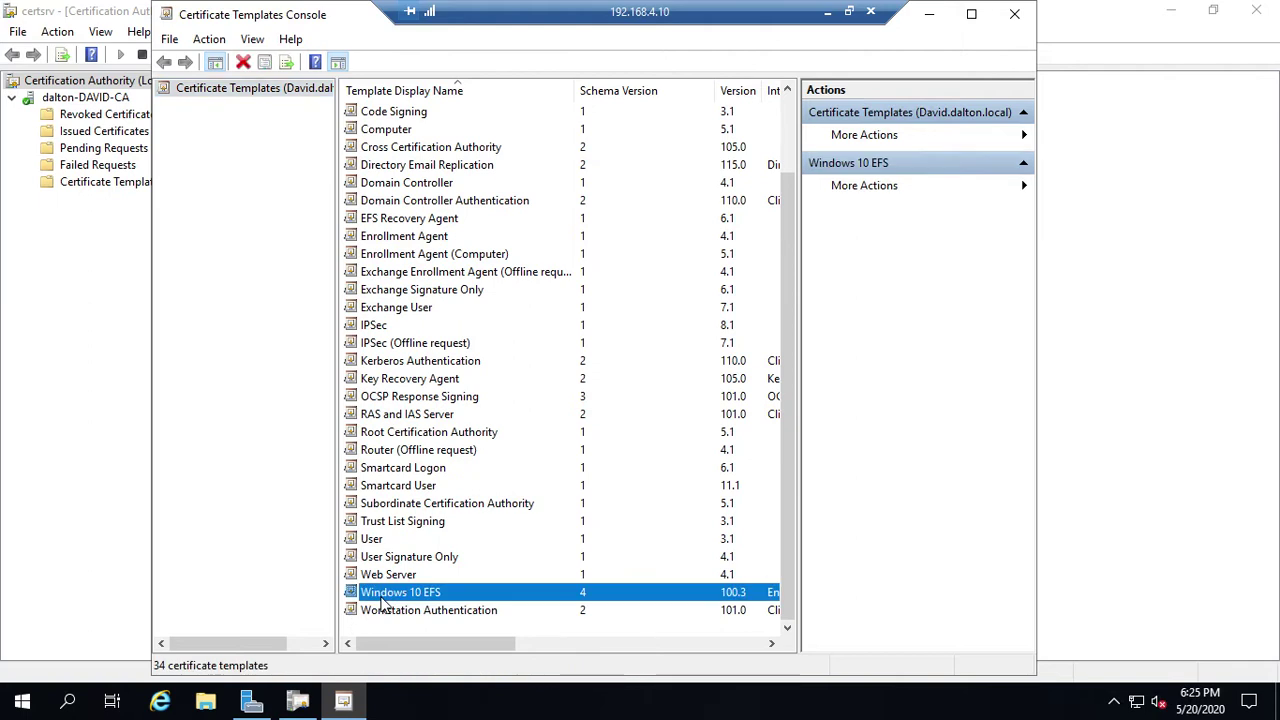
Step: Give Domain Users Allow Enroll and Autoenroll on the Windows 10 EFS template and save
{"action": "right_click", "coordinate": [381, 600]}
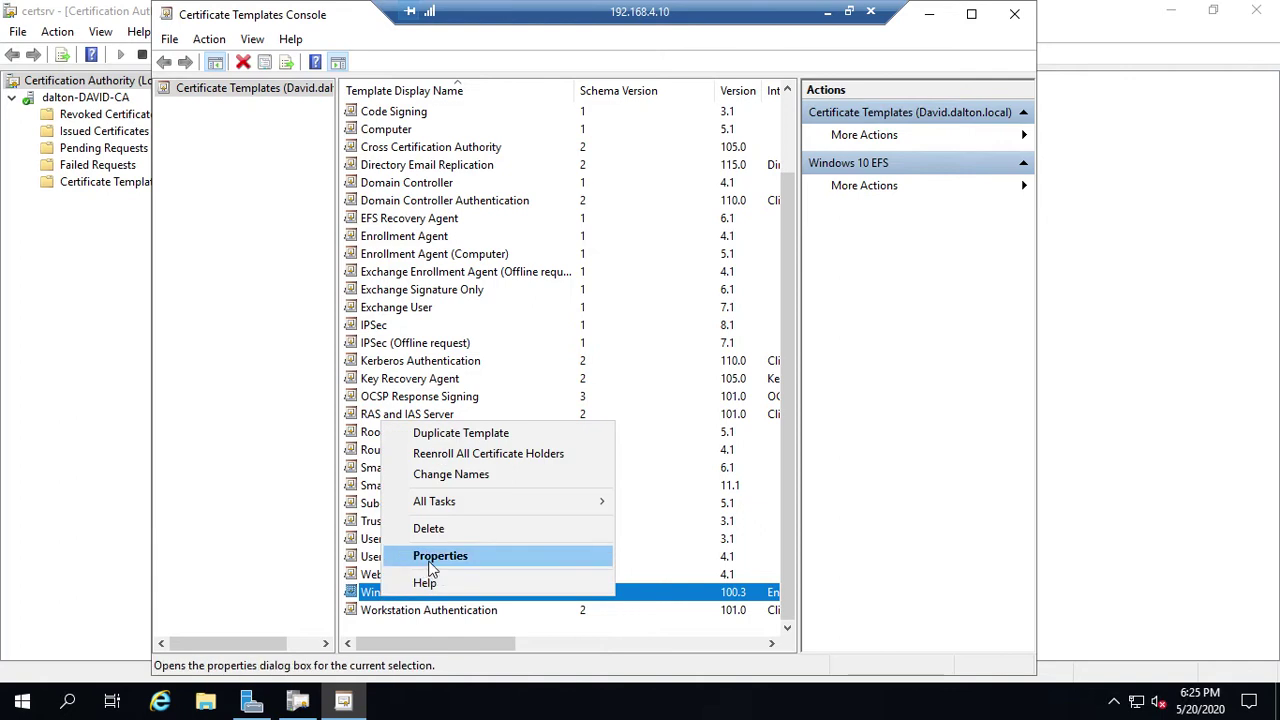
{"action": "left_click", "coordinate": [429, 560]}
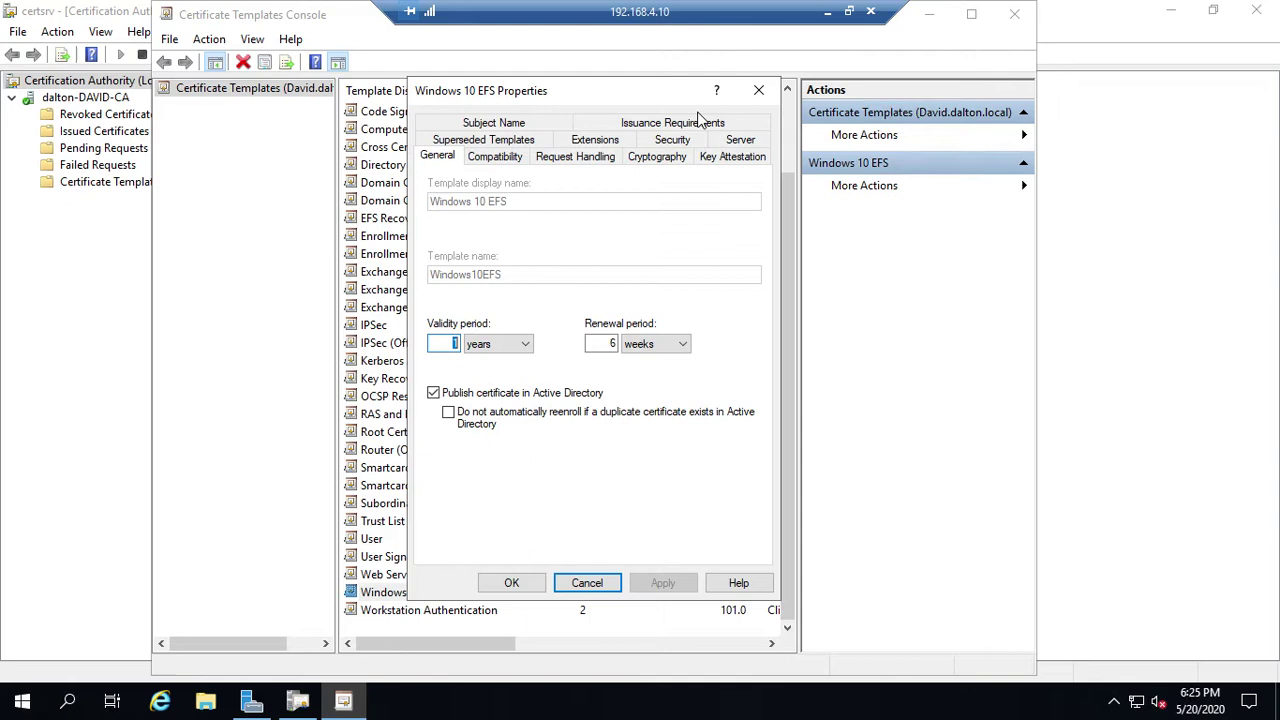
{"action": "left_click", "coordinate": [662, 141]}
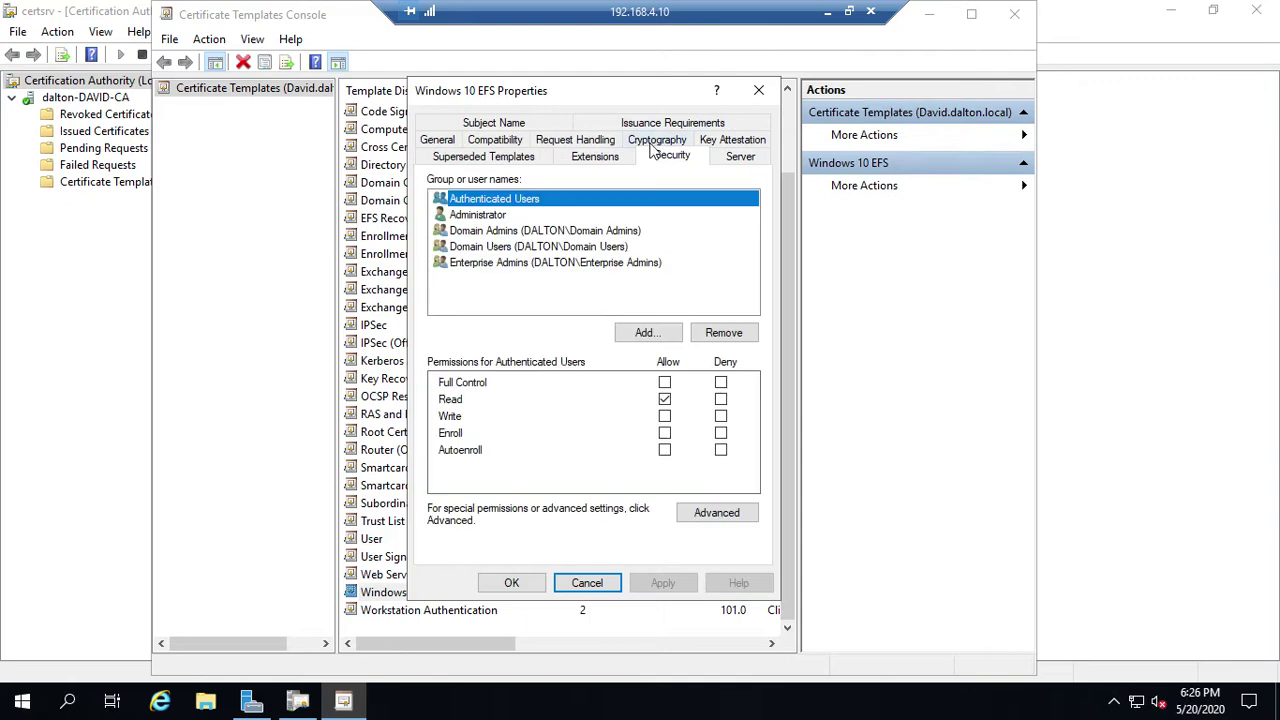
{"action": "left_click", "coordinate": [497, 250]}
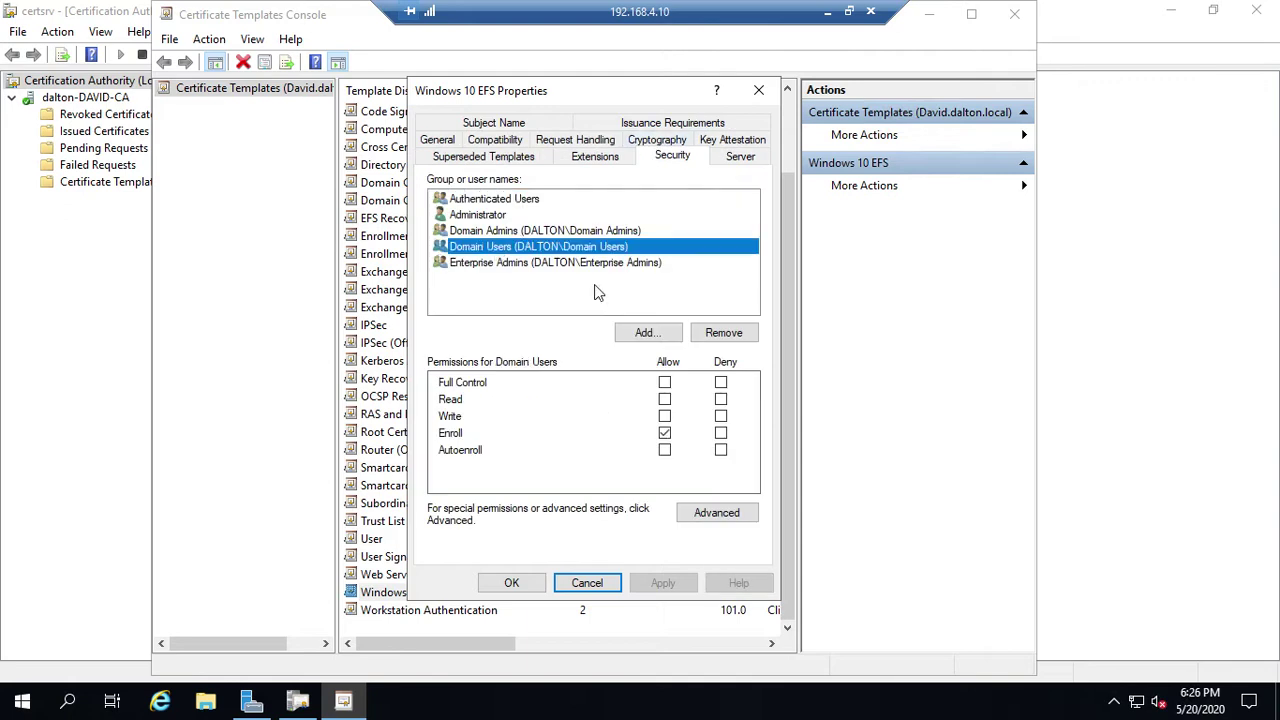
{"action": "left_click", "coordinate": [665, 434]}
{"action": "left_click", "coordinate": [665, 451]}
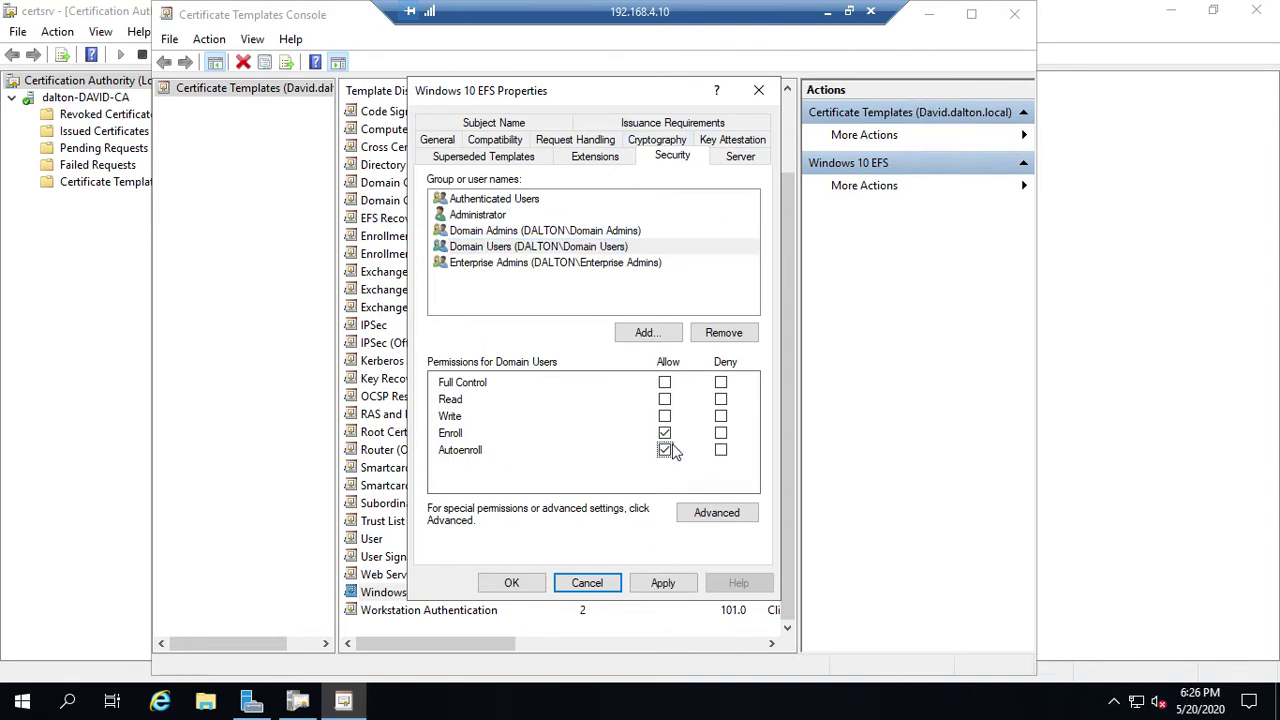
{"action": "left_click", "coordinate": [663, 584]}
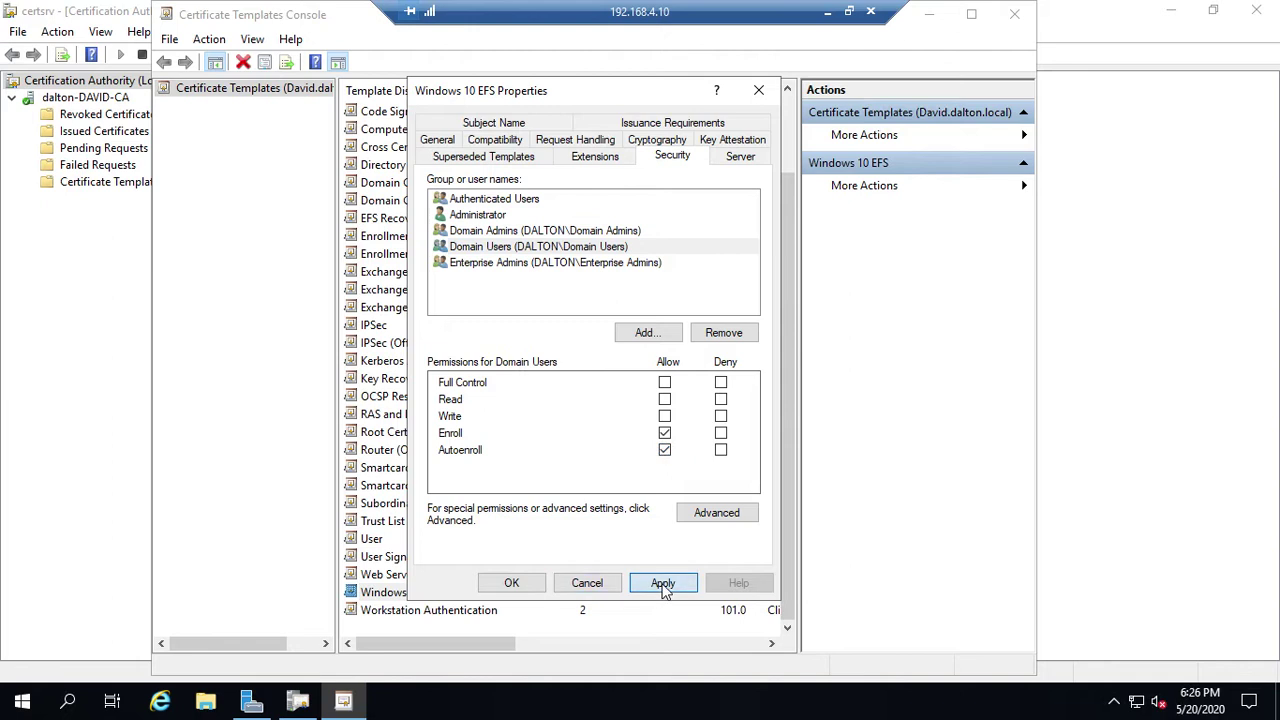
{"action": "left_click", "coordinate": [513, 583]}
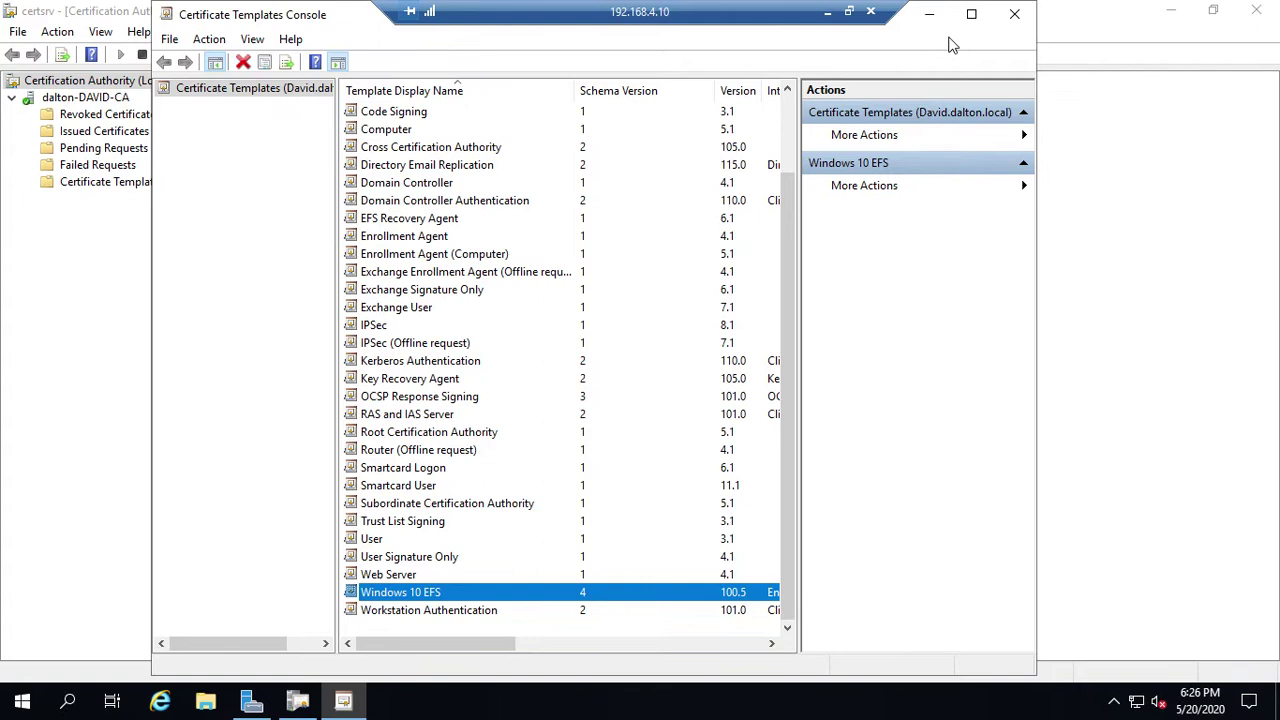
Step: Close the Certificate Templates and certsrv consoles, then start Group Policy Management
{"action": "left_click", "coordinate": [1016, 16]}
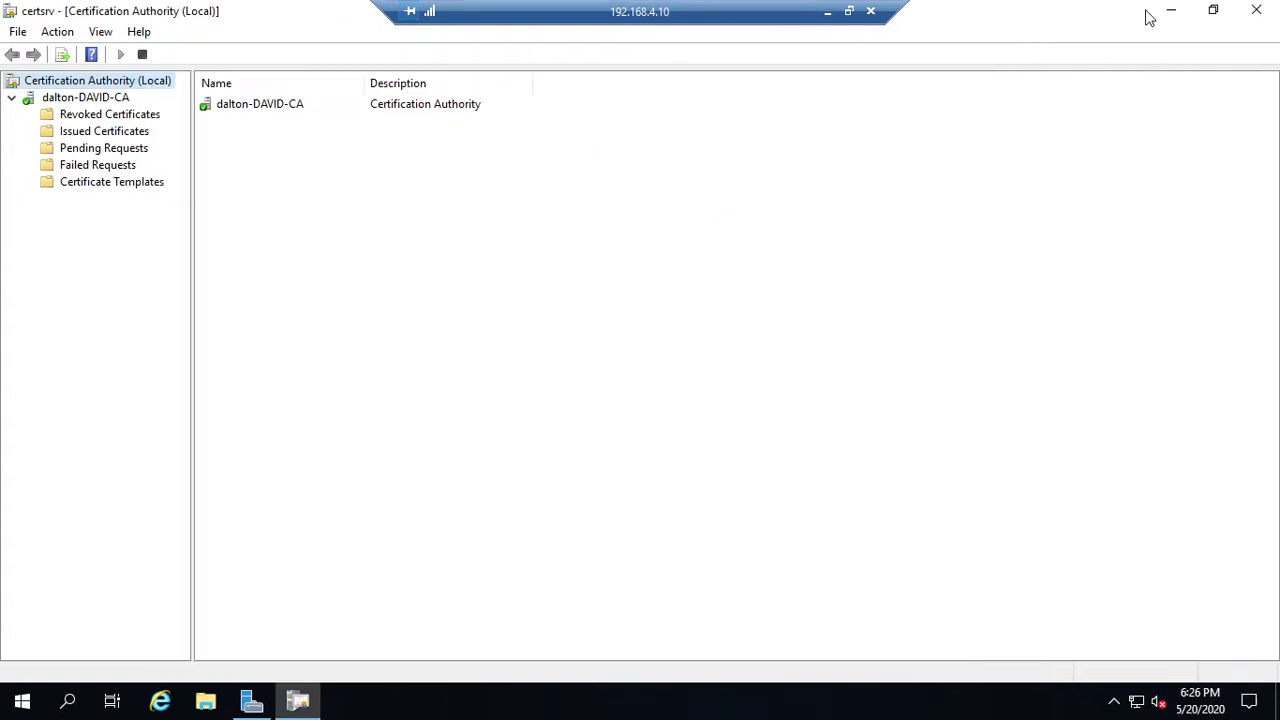
{"action": "left_click", "coordinate": [1260, 12]}
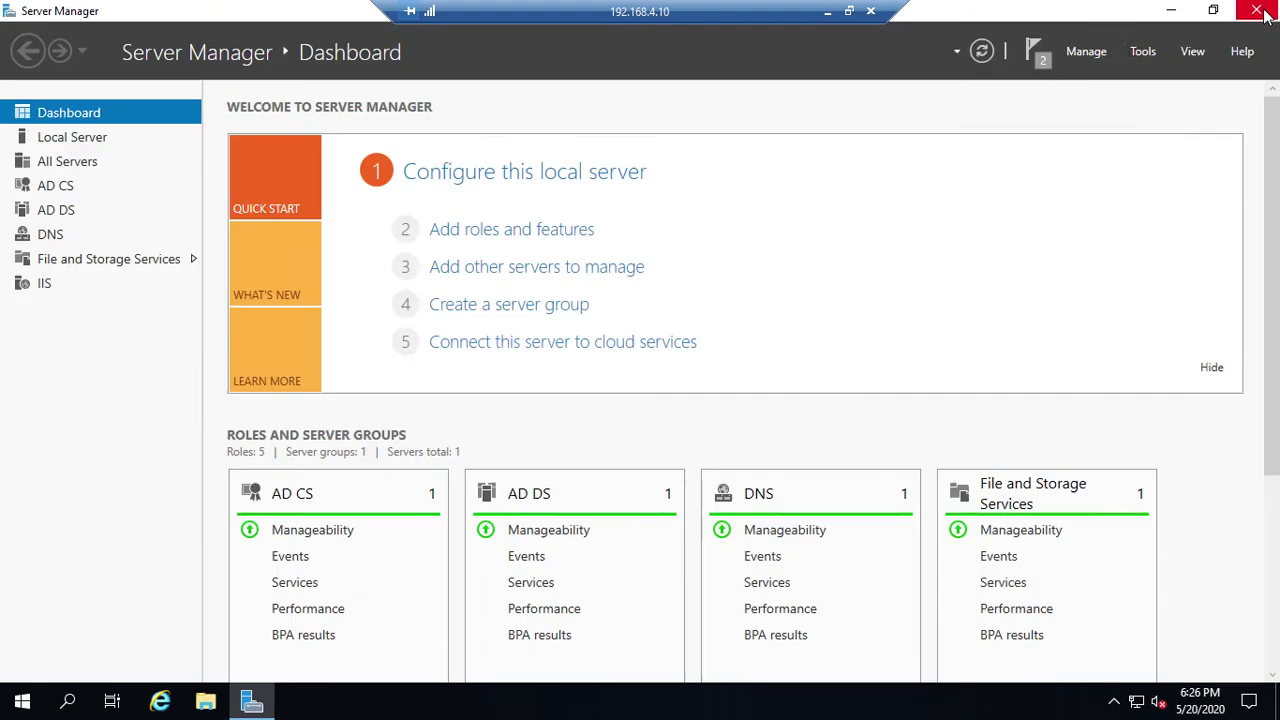
{"action": "left_click", "coordinate": [1145, 52]}
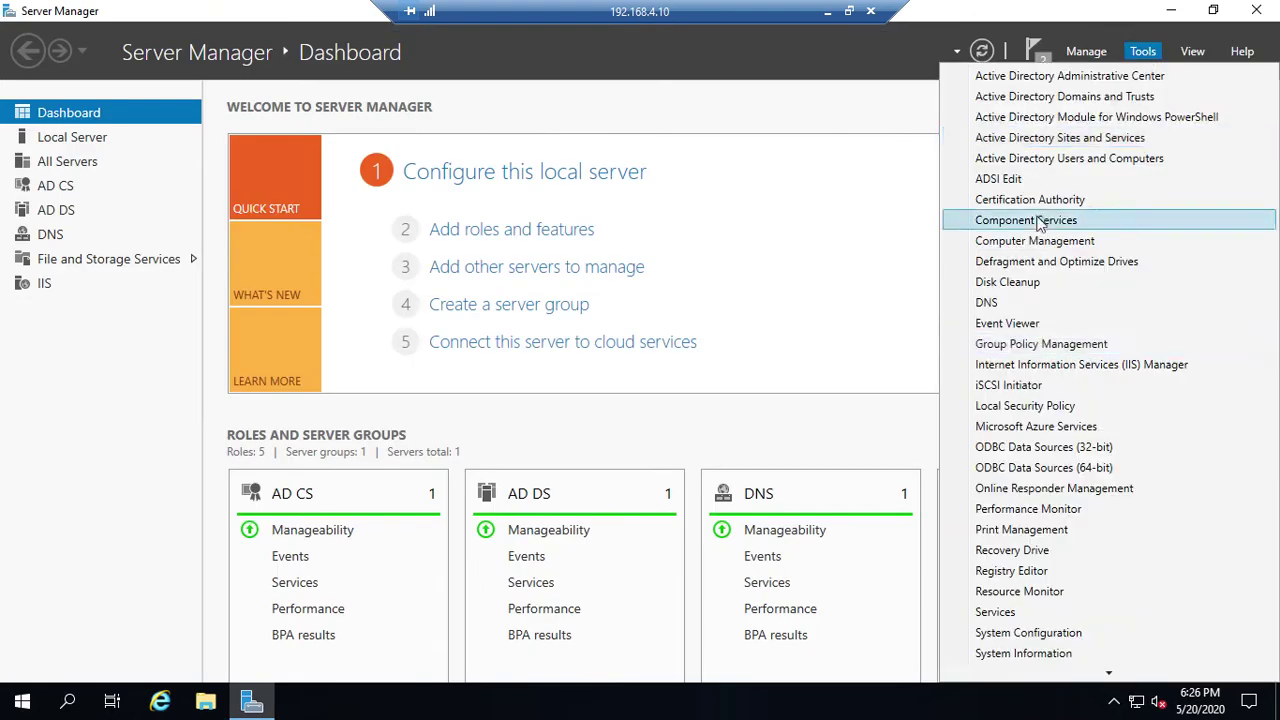
{"action": "left_click", "coordinate": [1015, 346]}
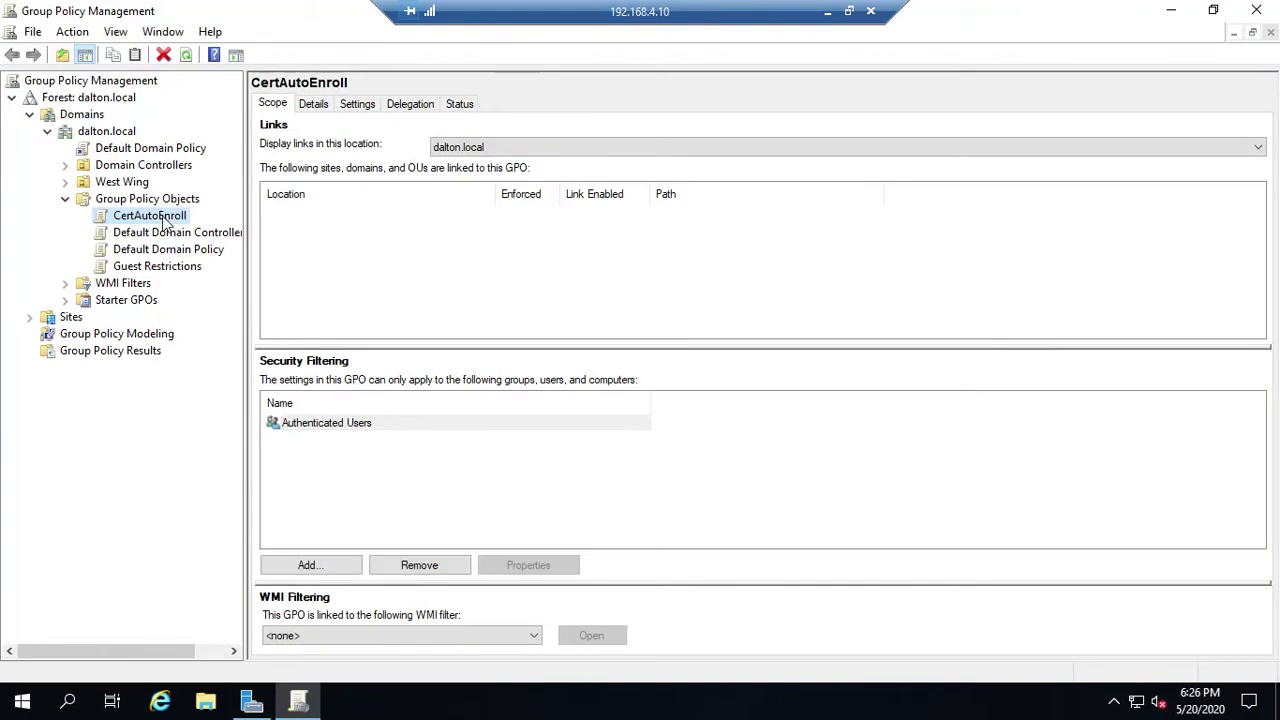
Step: Select the CertAutoEnroll GPO, cancel the accidental rename, and bring up its context menu
{"action": "left_click", "coordinate": [144, 217]}
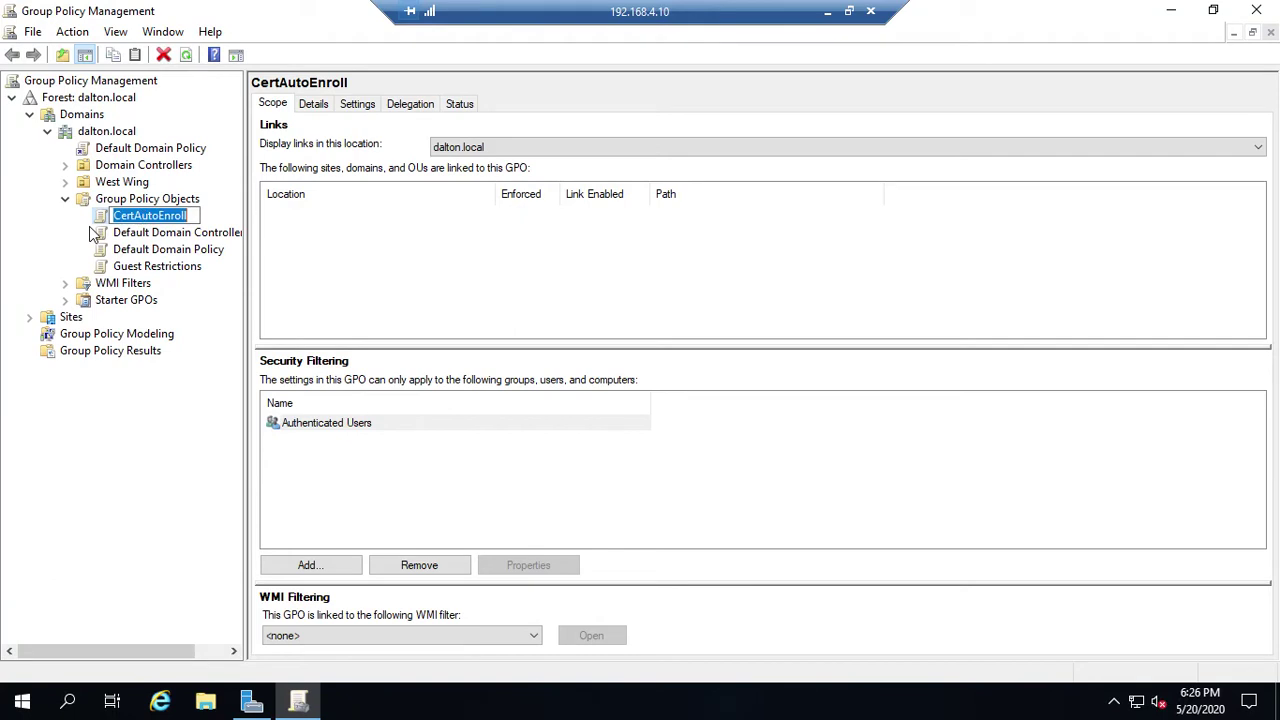
{"action": "left_click", "coordinate": [55, 232]}
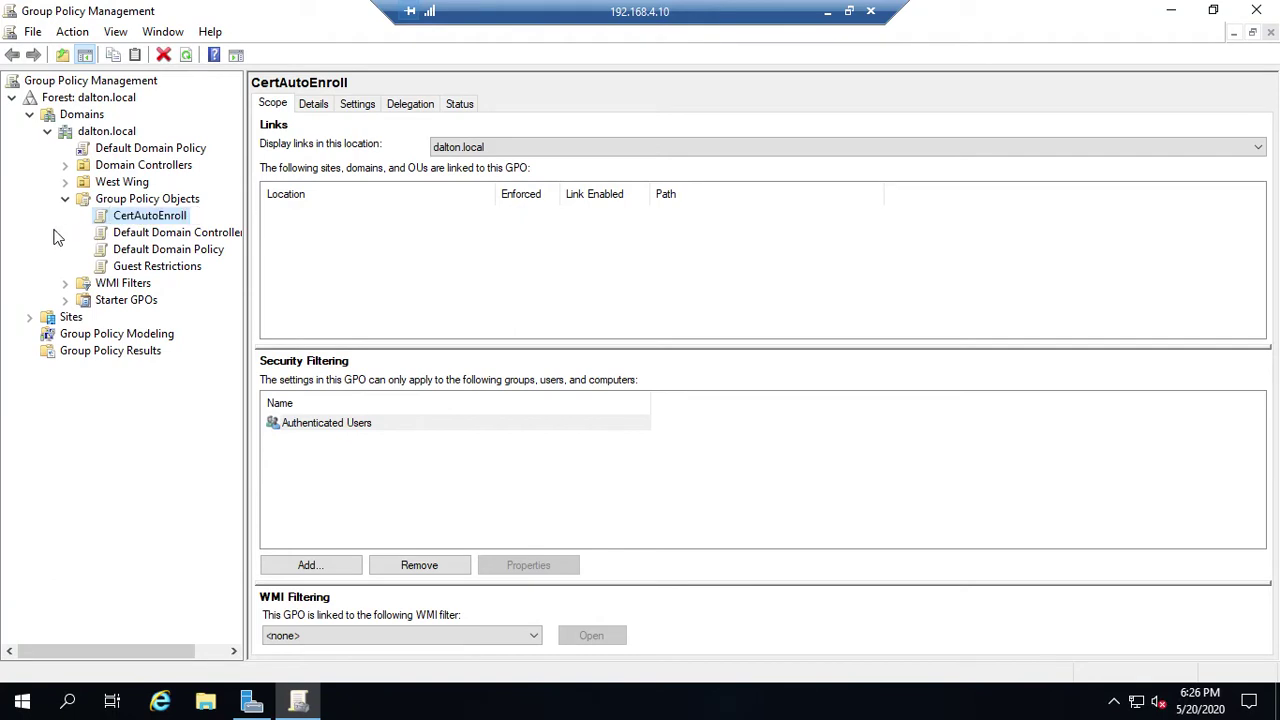
{"action": "right_click", "coordinate": [155, 218]}
Step: Edit CertAutoEnroll and open User Configuration's Public Key Policies Auto-Enrollment settings
{"action": "left_click", "coordinate": [210, 230]}
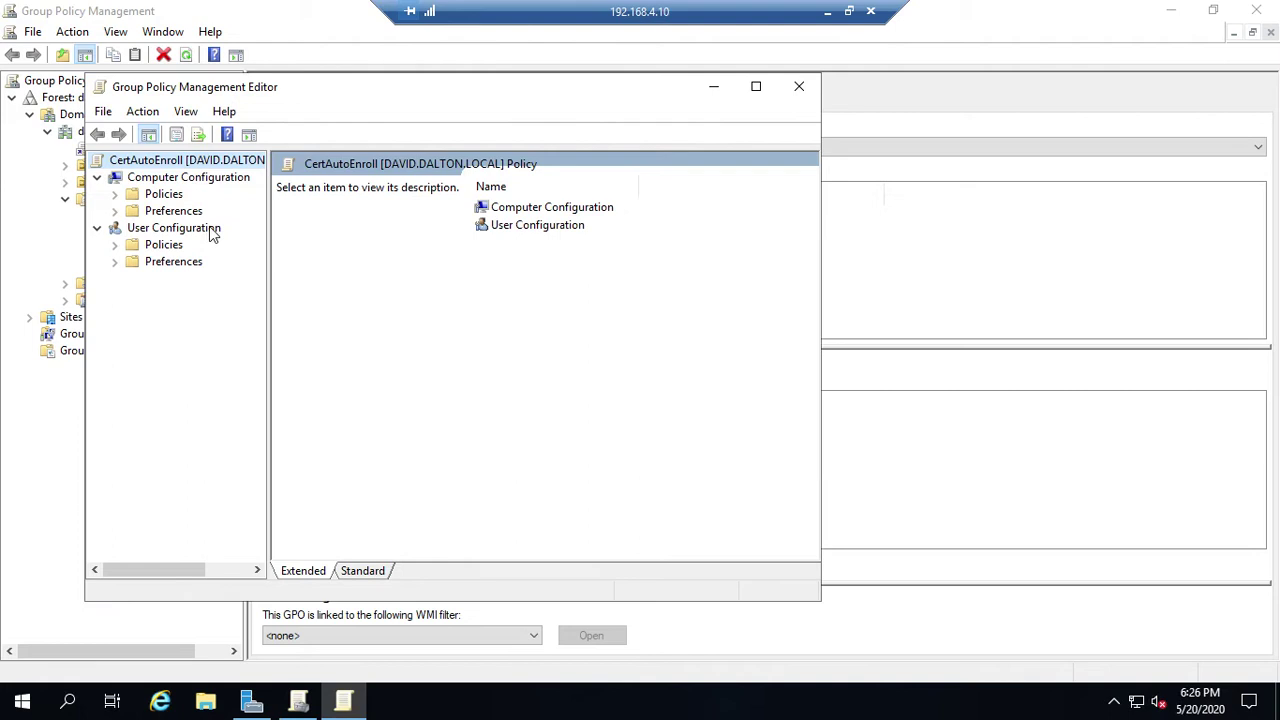
{"action": "left_click", "coordinate": [757, 87]}
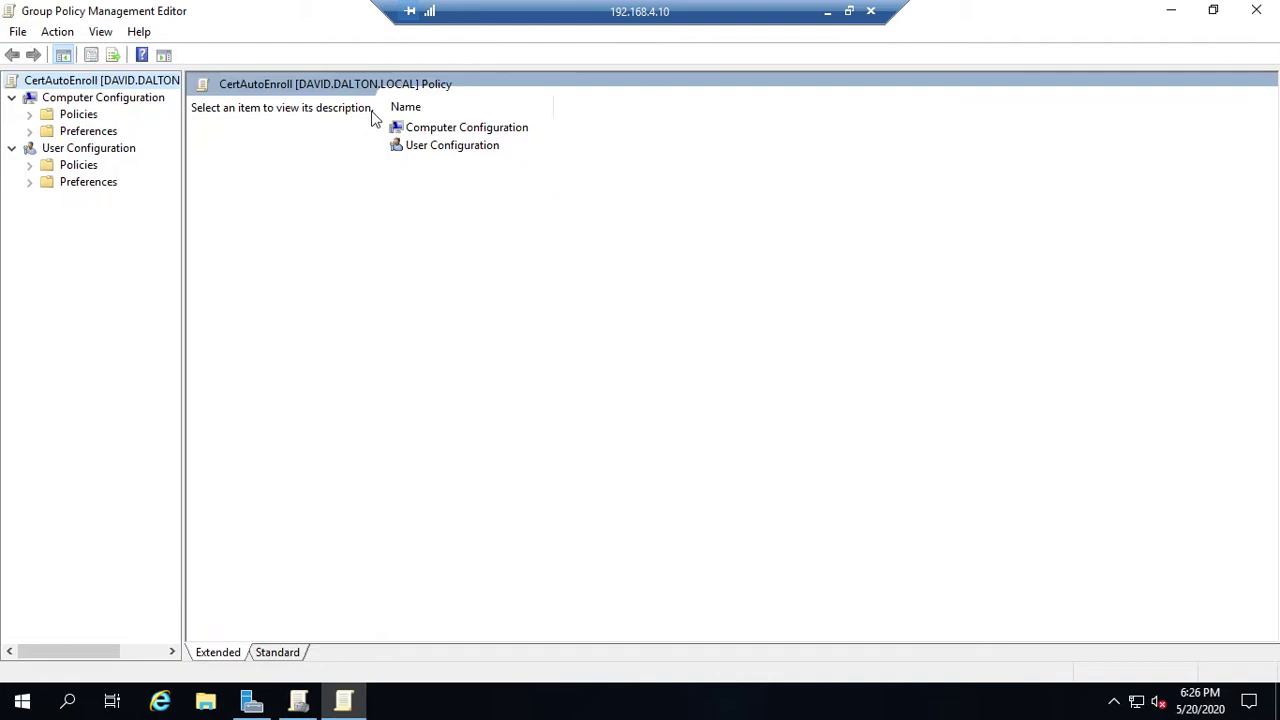
{"action": "double_click", "coordinate": [86, 167]}
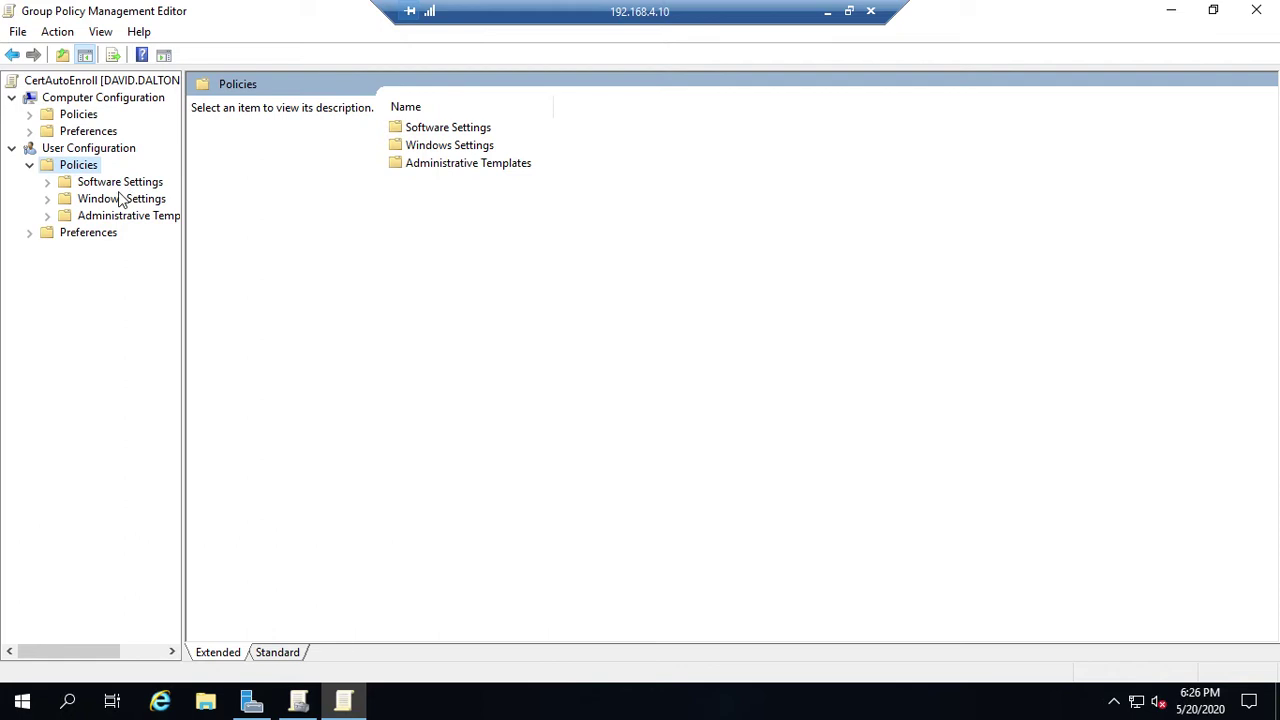
{"action": "double_click", "coordinate": [118, 200]}
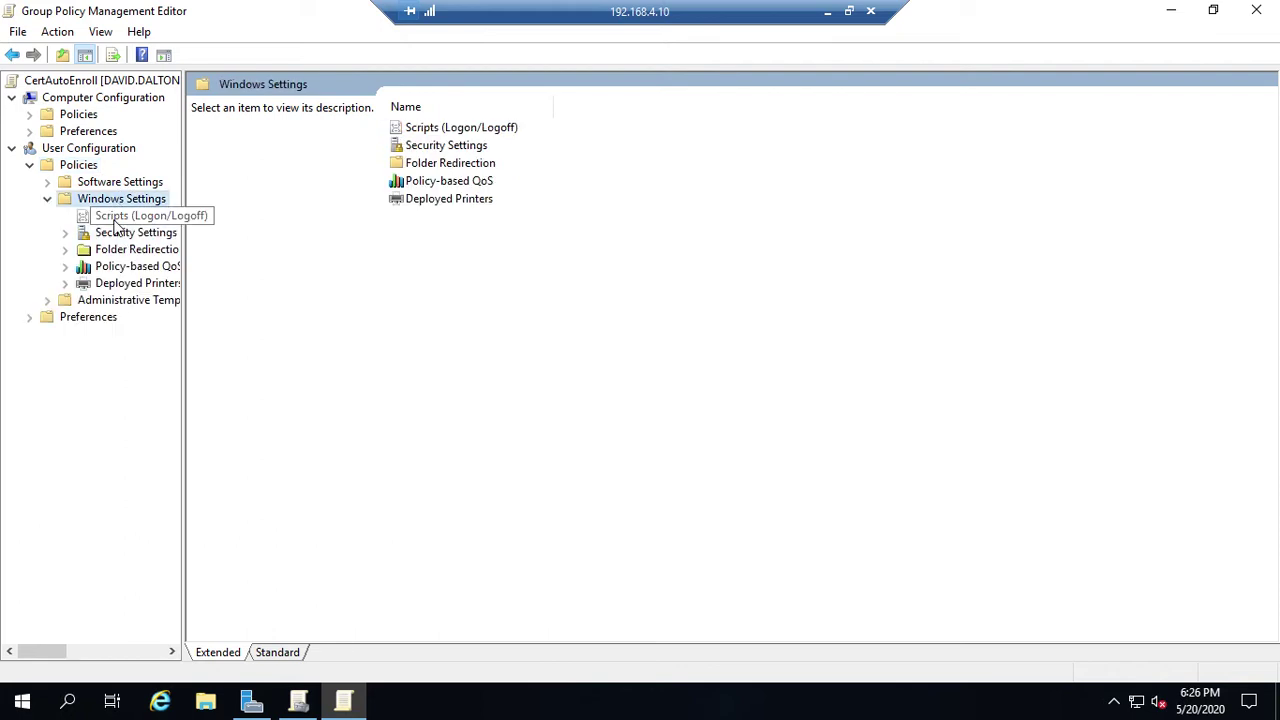
{"action": "left_click", "coordinate": [116, 233]}
{"action": "double_click", "coordinate": [116, 233]}
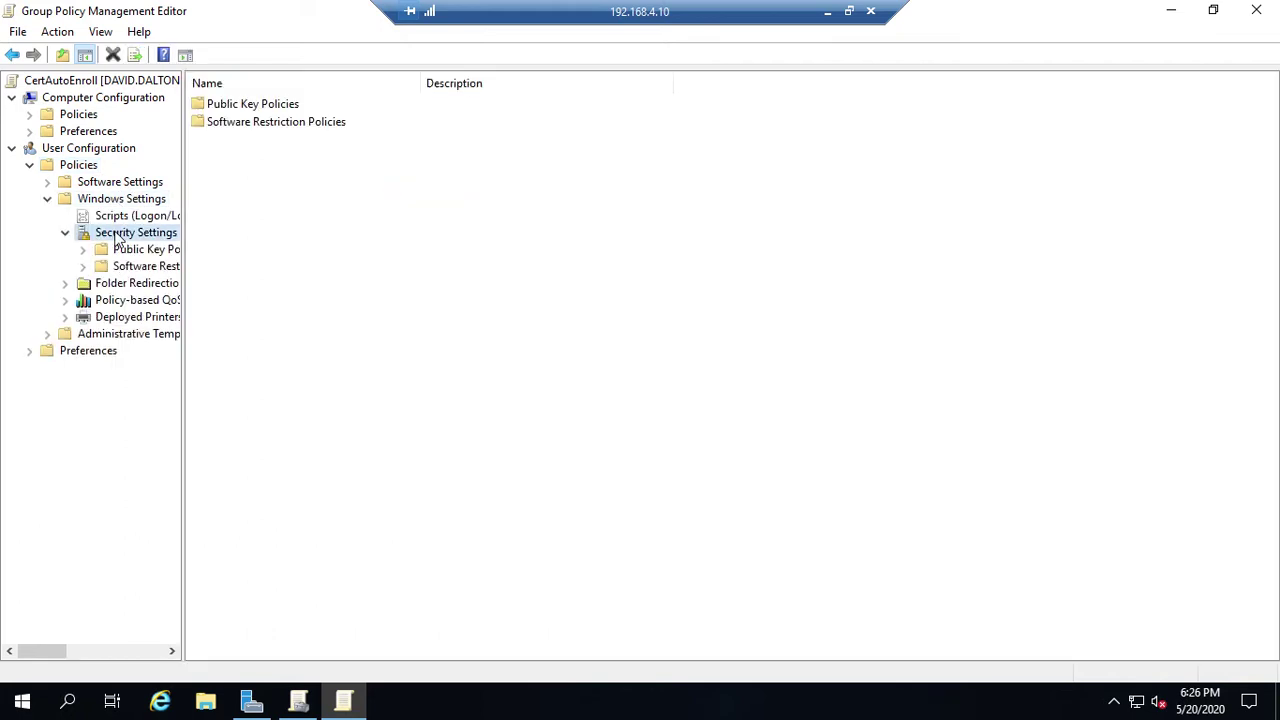
{"action": "double_click", "coordinate": [257, 105]}
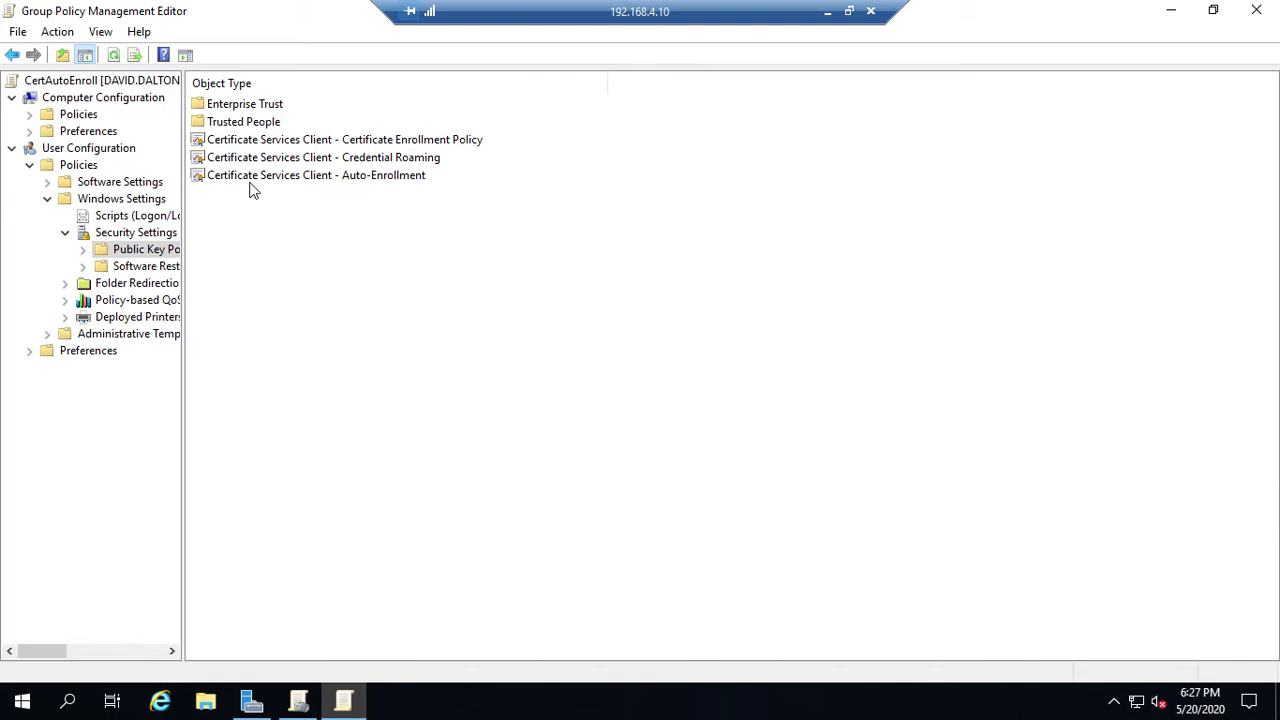
{"action": "double_click", "coordinate": [408, 181]}
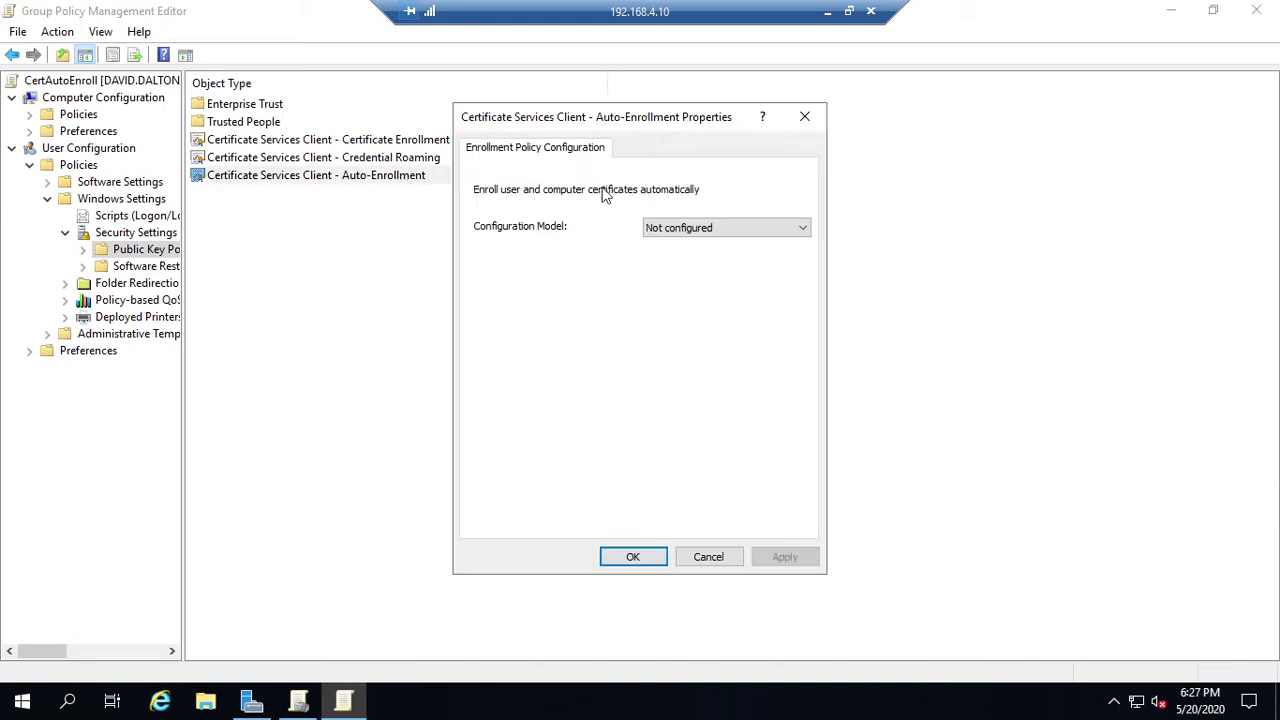
Step: Set Auto-Enrollment to Enabled with expired-certificate renewal and template-based updates checked
{"action": "left_click", "coordinate": [803, 232]}
{"action": "left_click", "coordinate": [729, 260]}
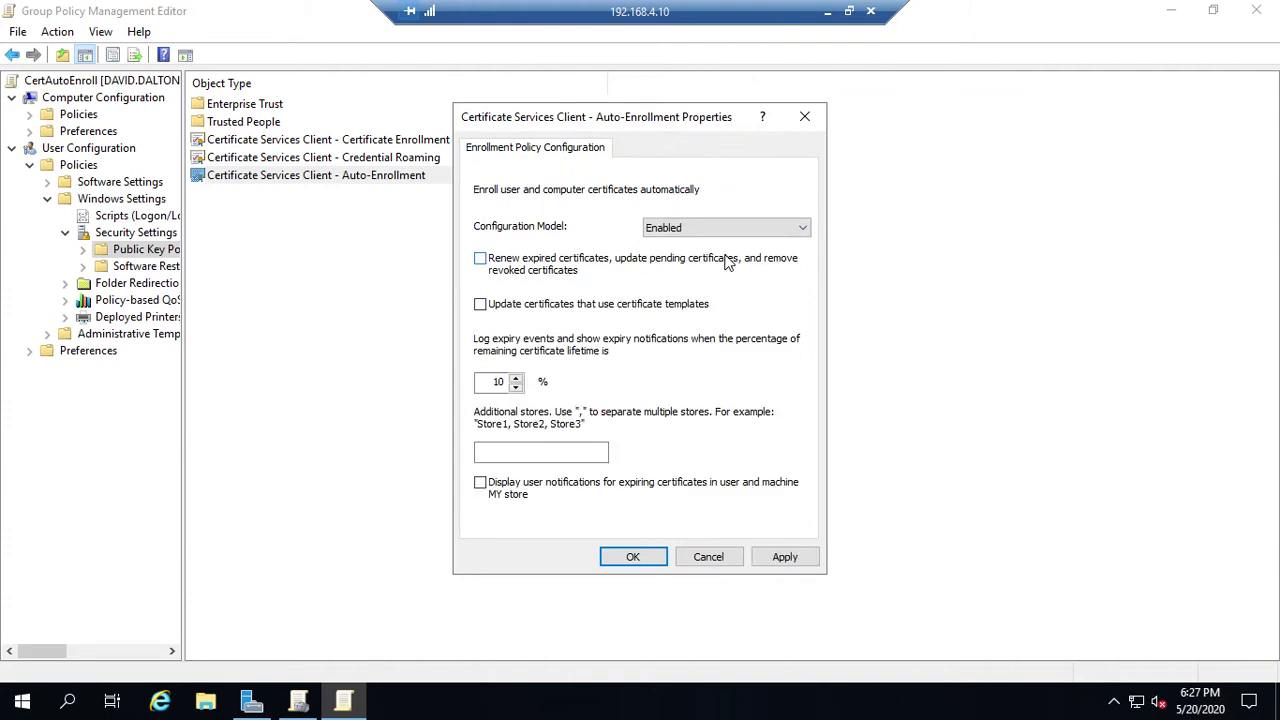
{"action": "left_click", "coordinate": [480, 260]}
{"action": "left_click", "coordinate": [480, 305]}
{"action": "left_click", "coordinate": [784, 562]}
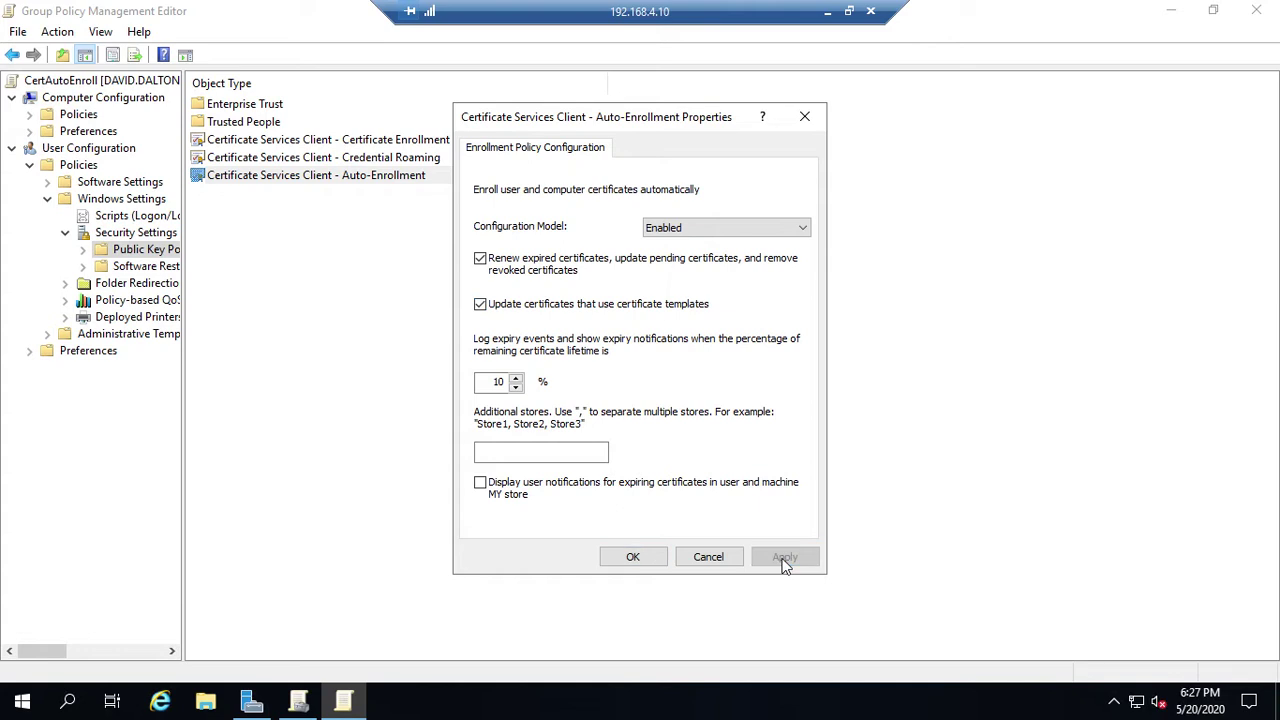
{"action": "left_click", "coordinate": [641, 558]}
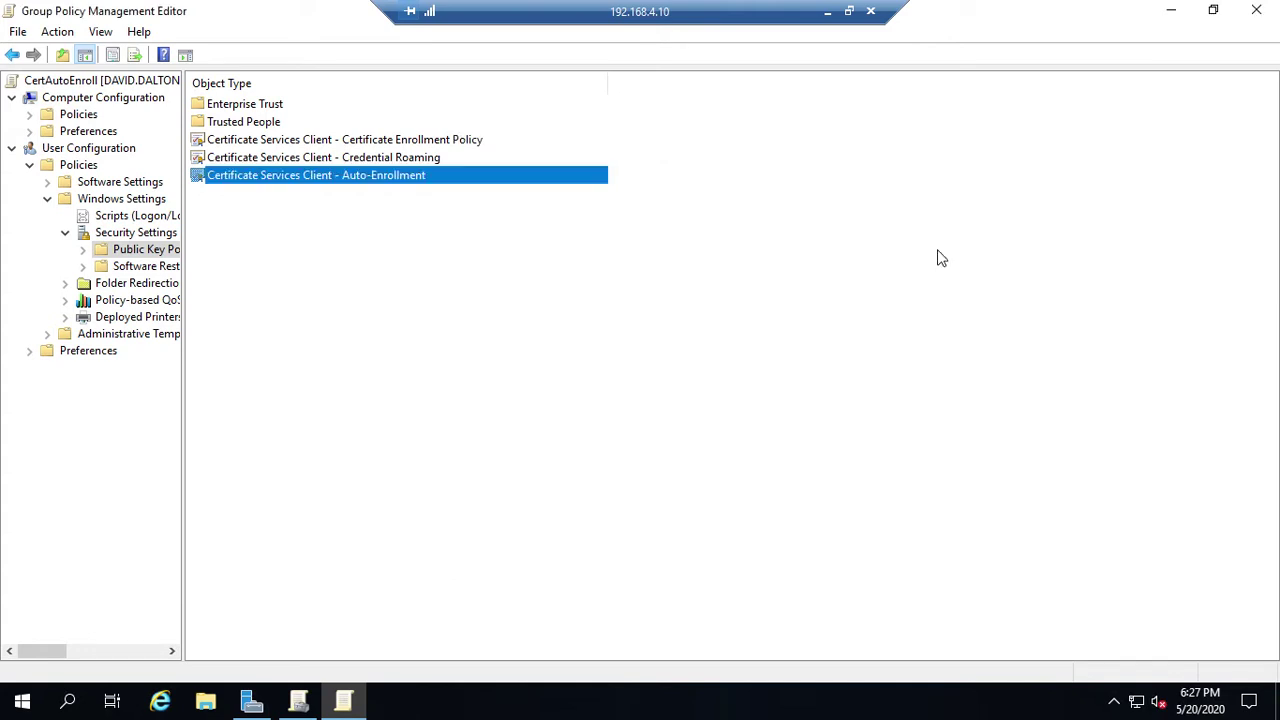
Step: Close the editor, link CertAutoEnroll to dalton.local, and close Group Policy Management
{"action": "left_click", "coordinate": [1252, 14]}
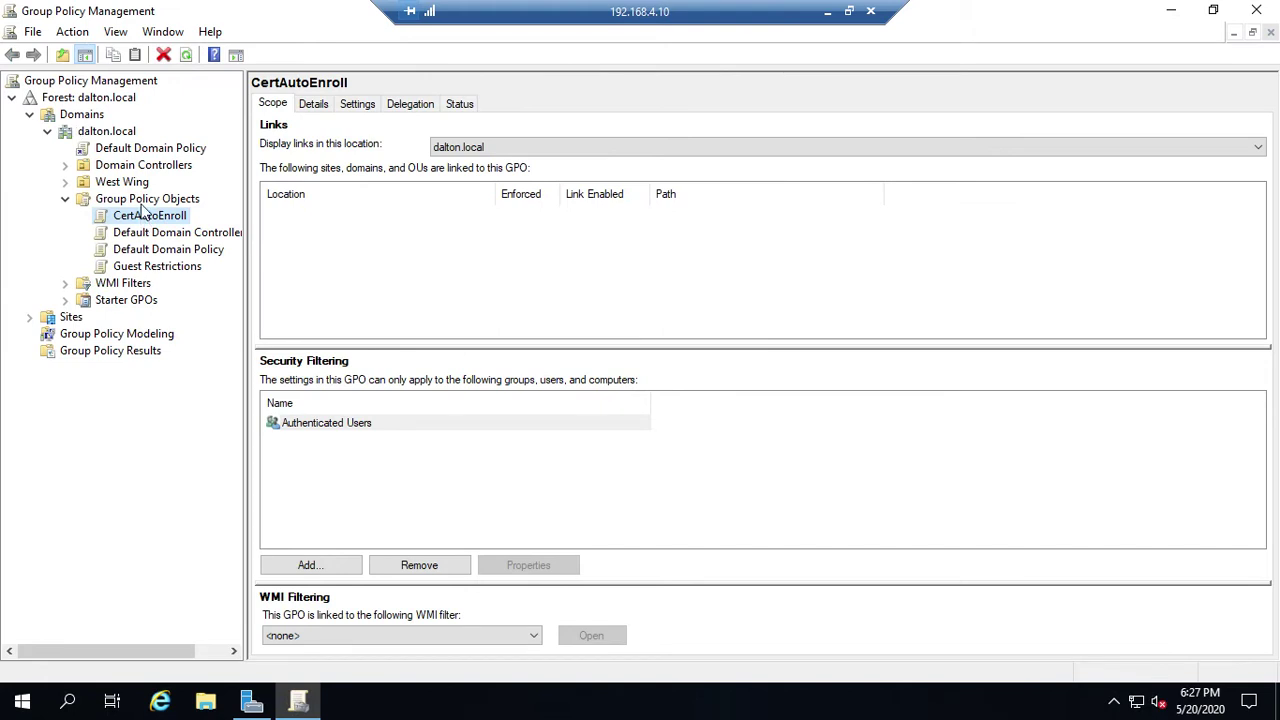
{"action": "right_click", "coordinate": [107, 138]}
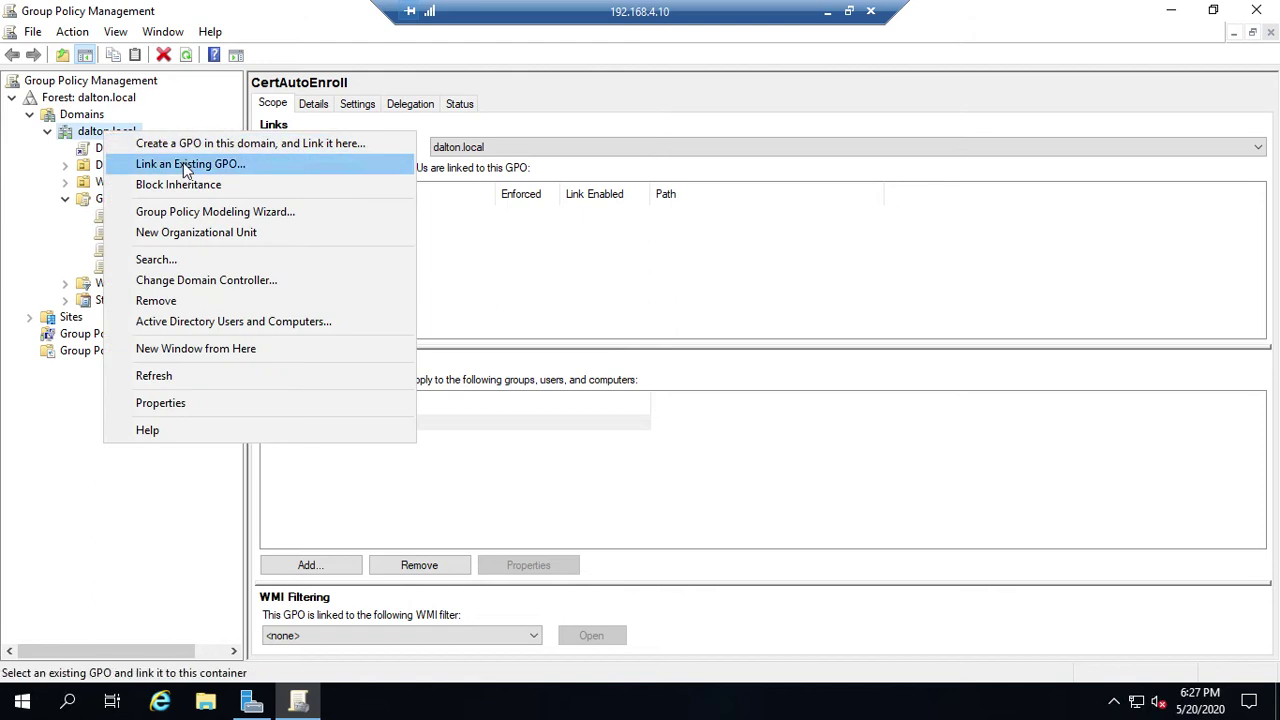
{"action": "left_click", "coordinate": [185, 165]}
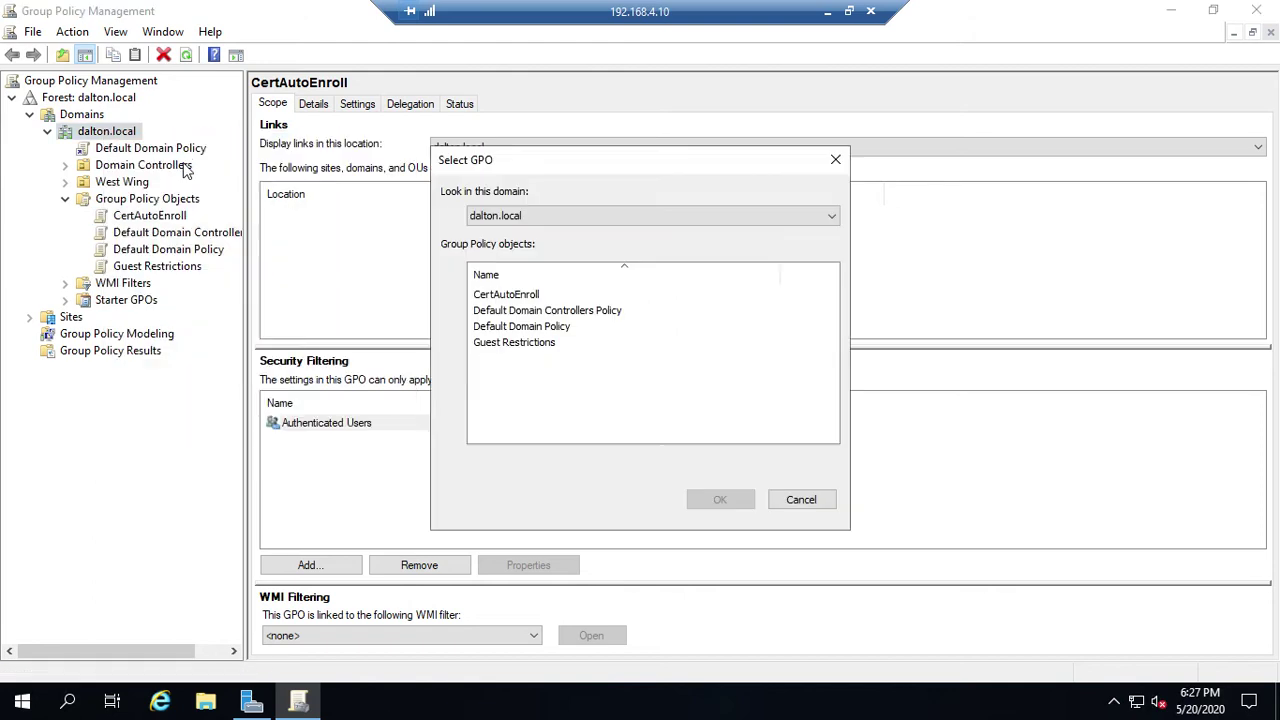
{"action": "left_click", "coordinate": [527, 299]}
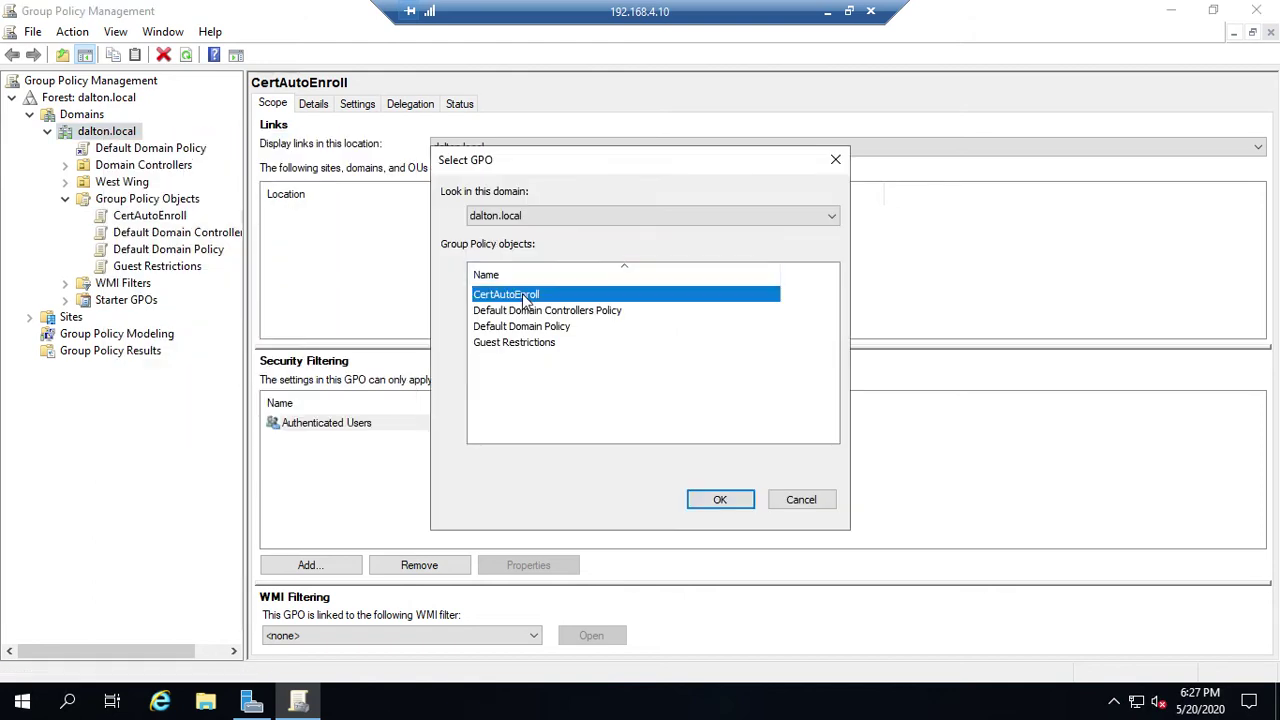
{"action": "left_click", "coordinate": [721, 499]}
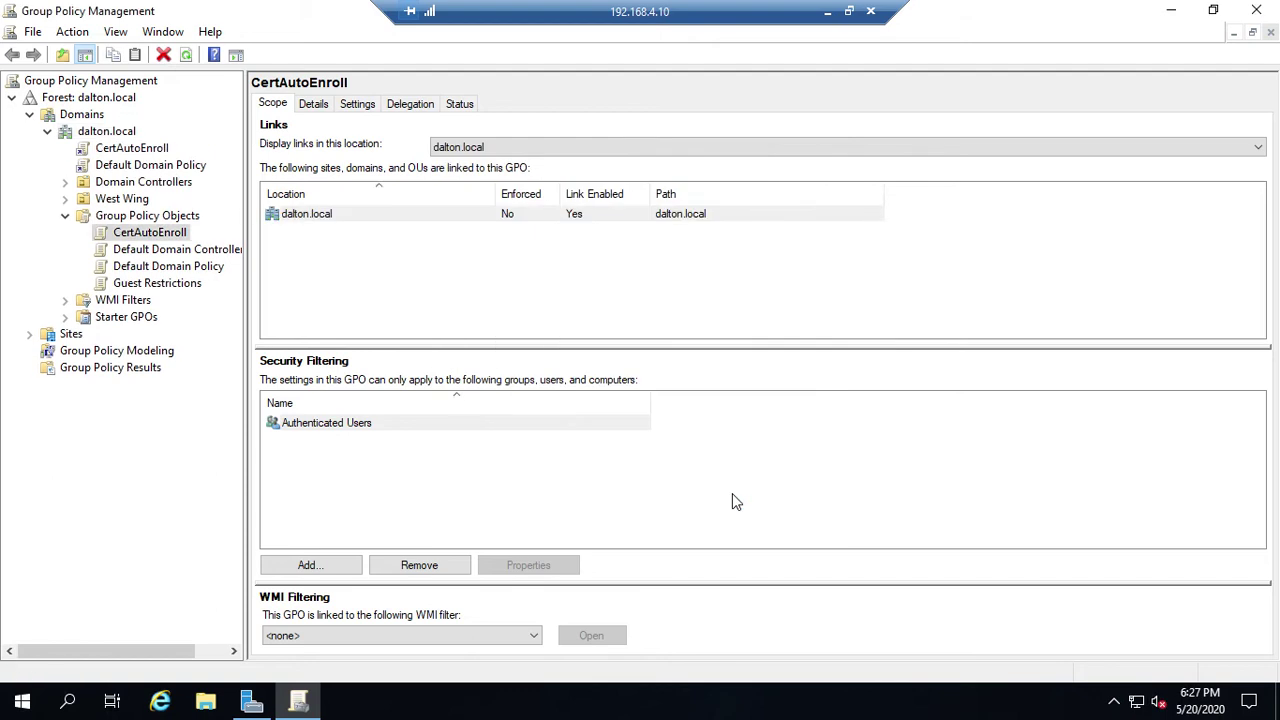
{"action": "left_click", "coordinate": [1256, 12]}
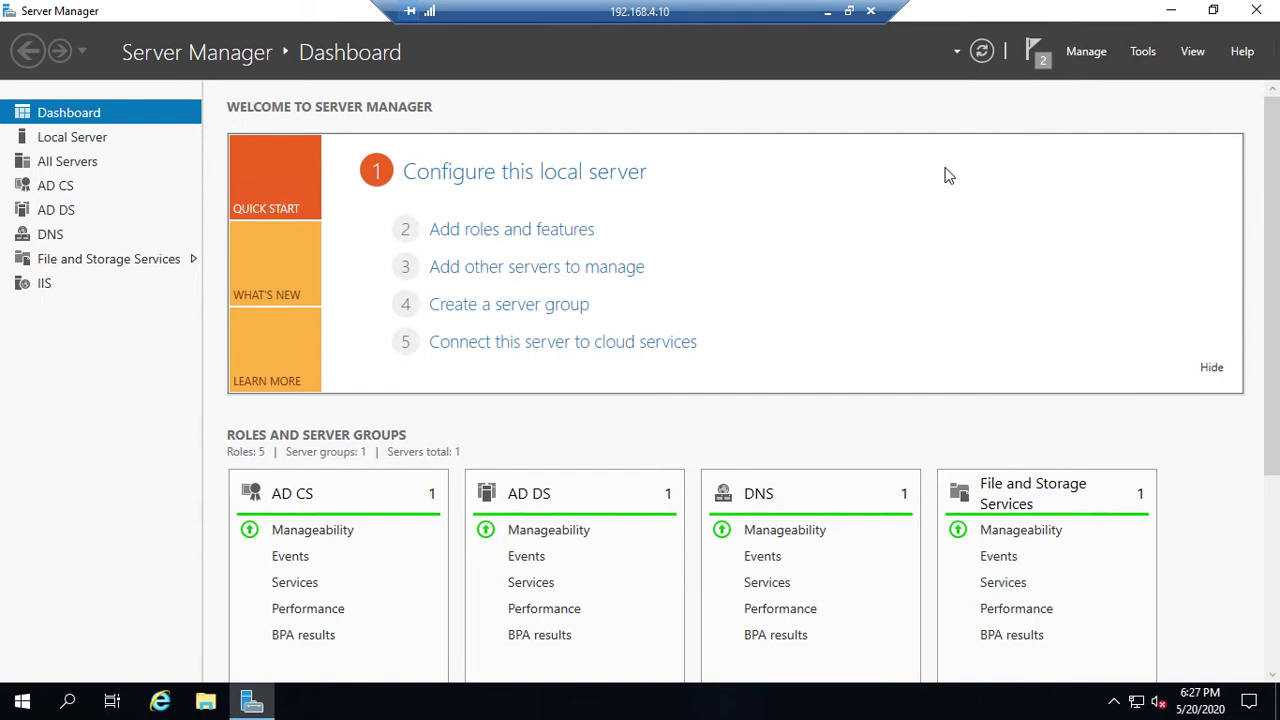
Step: Abandon a program search and close the remaining Group Policy Management window
{"action": "left_click", "coordinate": [20, 704]}
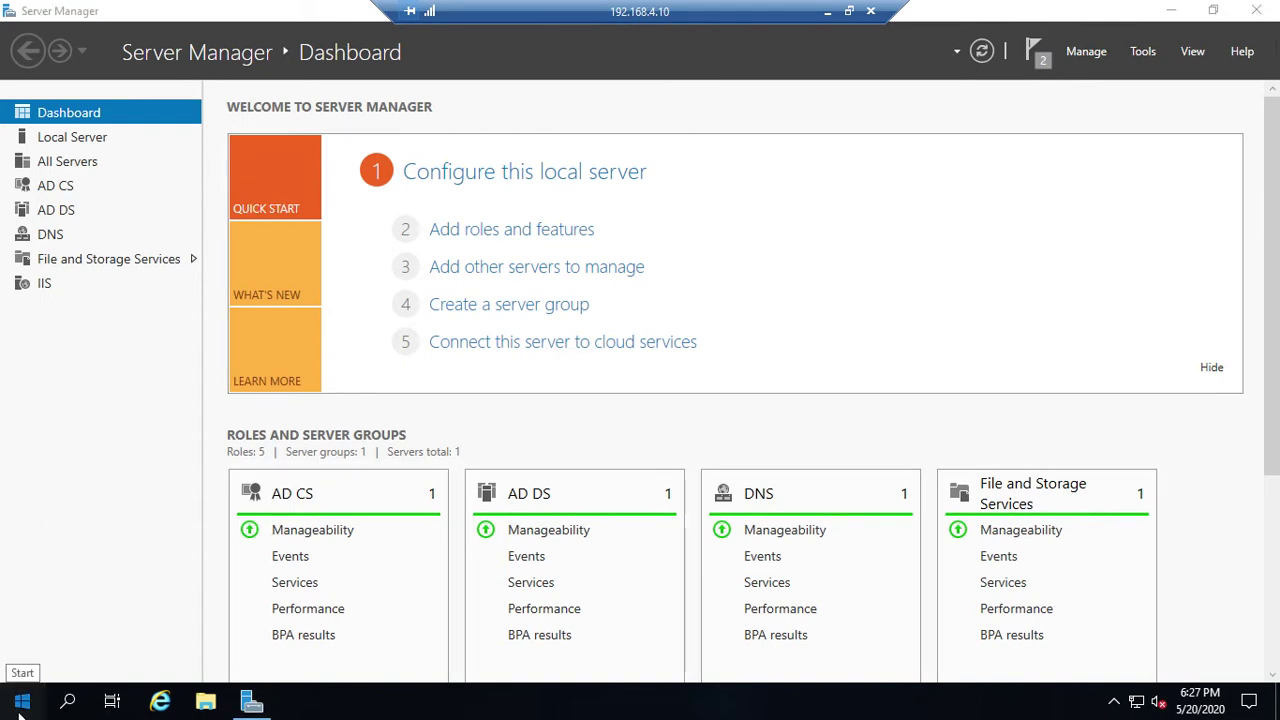
{"action": "left_click", "coordinate": [68, 702]}
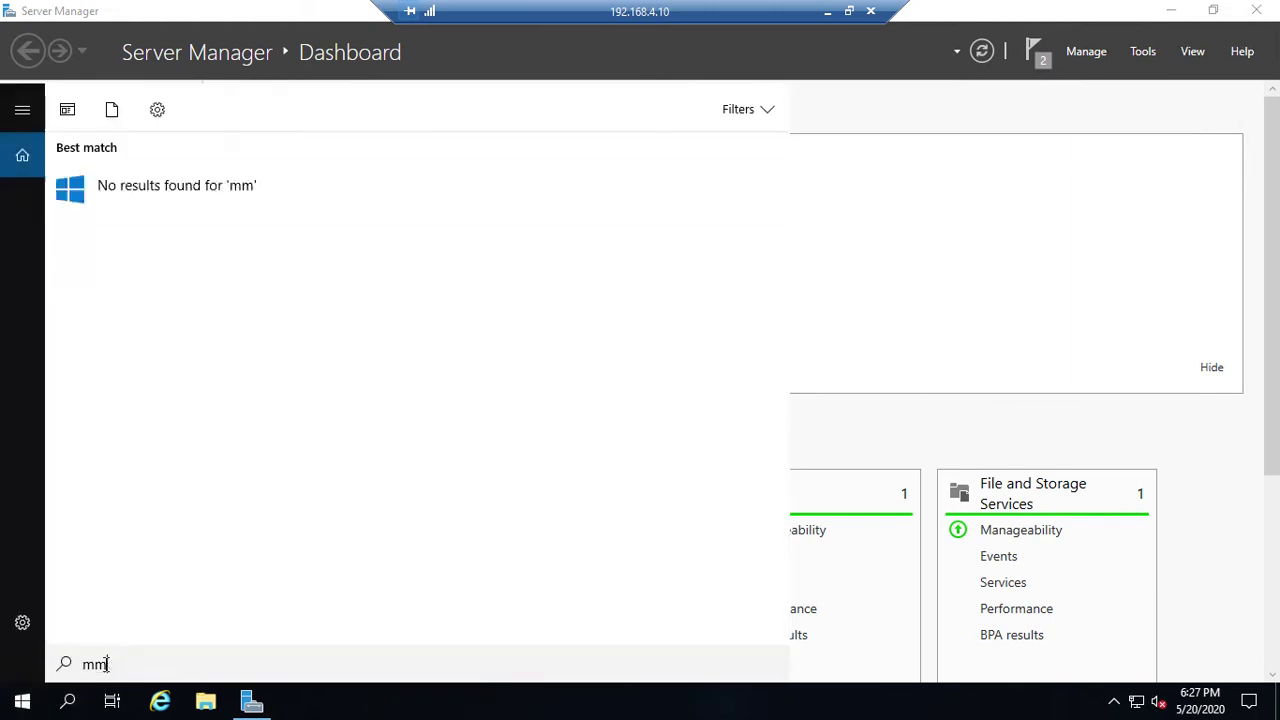
{"action": "type", "text": "c"}
{"action": "key", "text": "Escape"}
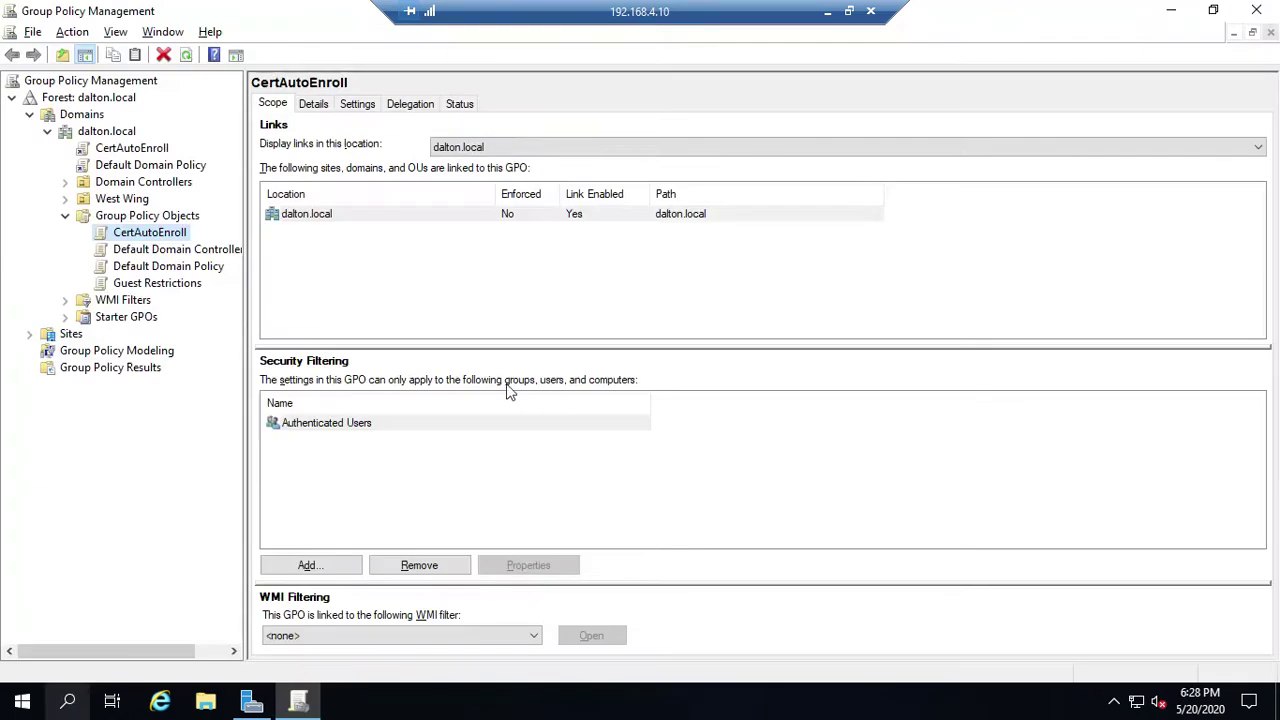
{"action": "left_click", "coordinate": [1257, 9]}
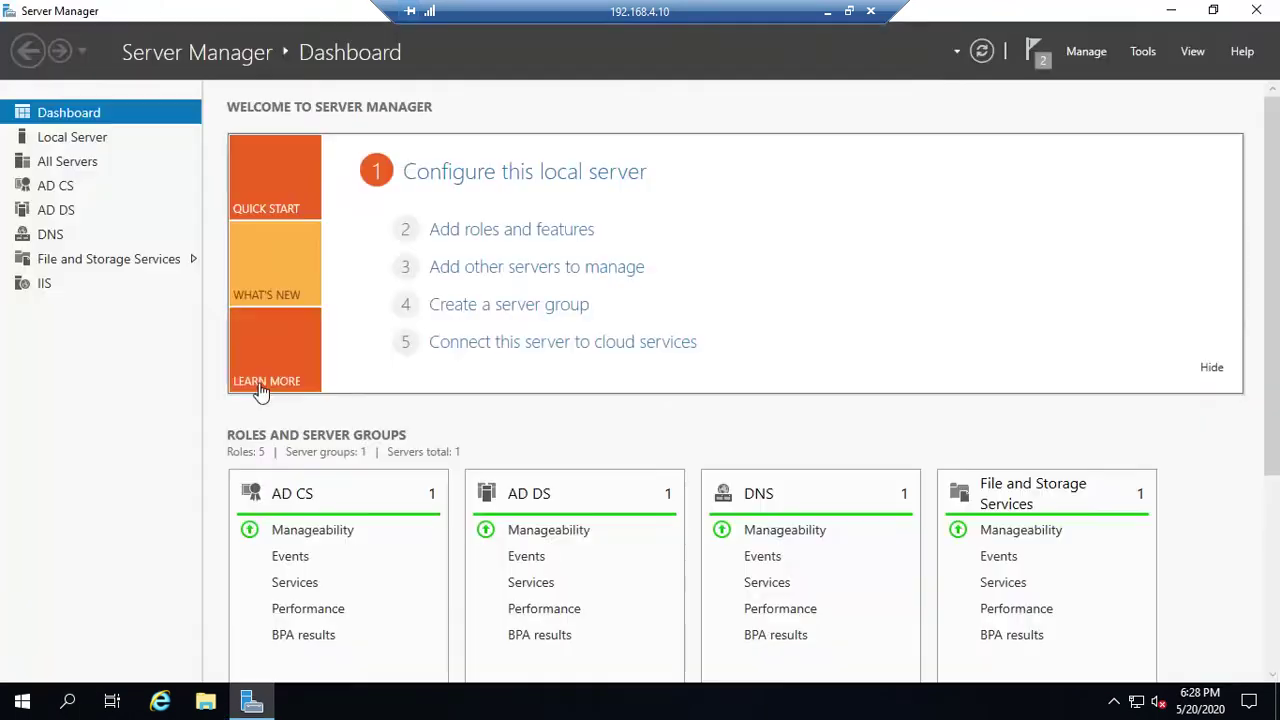
Step: Launch mmc from the Run dialog
{"action": "left_click", "coordinate": [66, 705]}
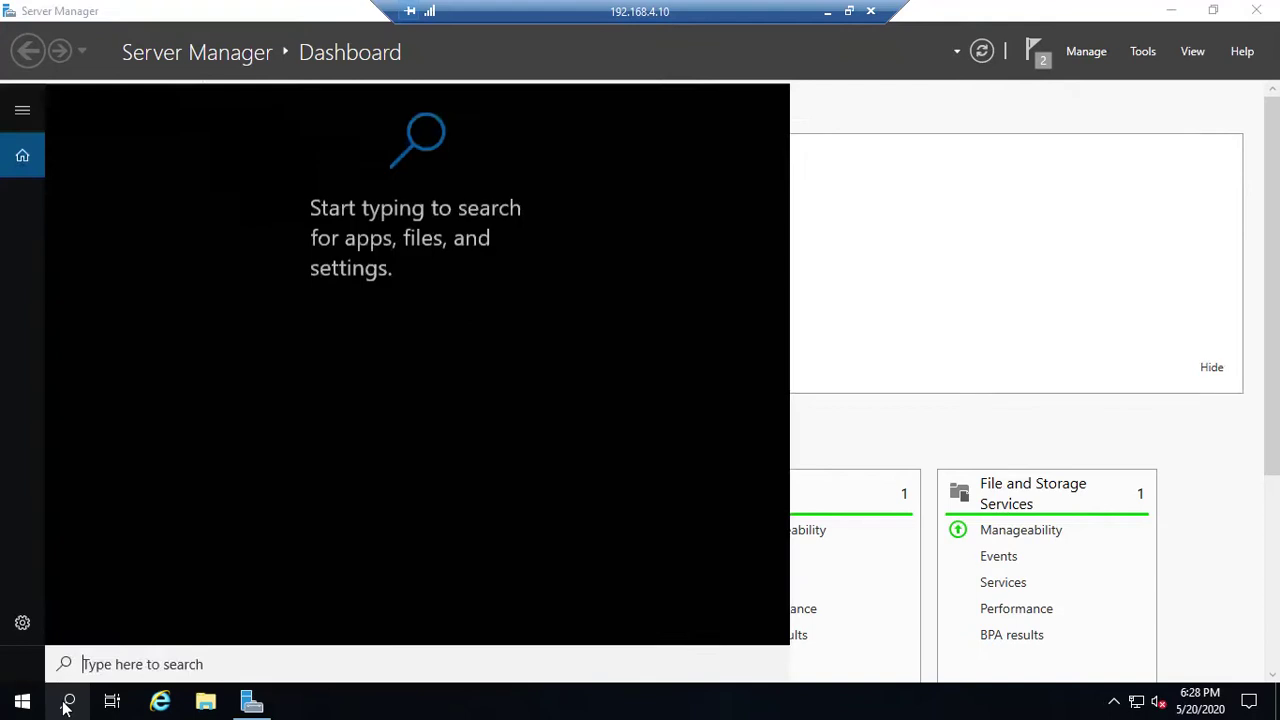
{"action": "type", "text": "run"}
{"action": "key", "text": "Return"}
{"action": "type", "text": "mmc"}
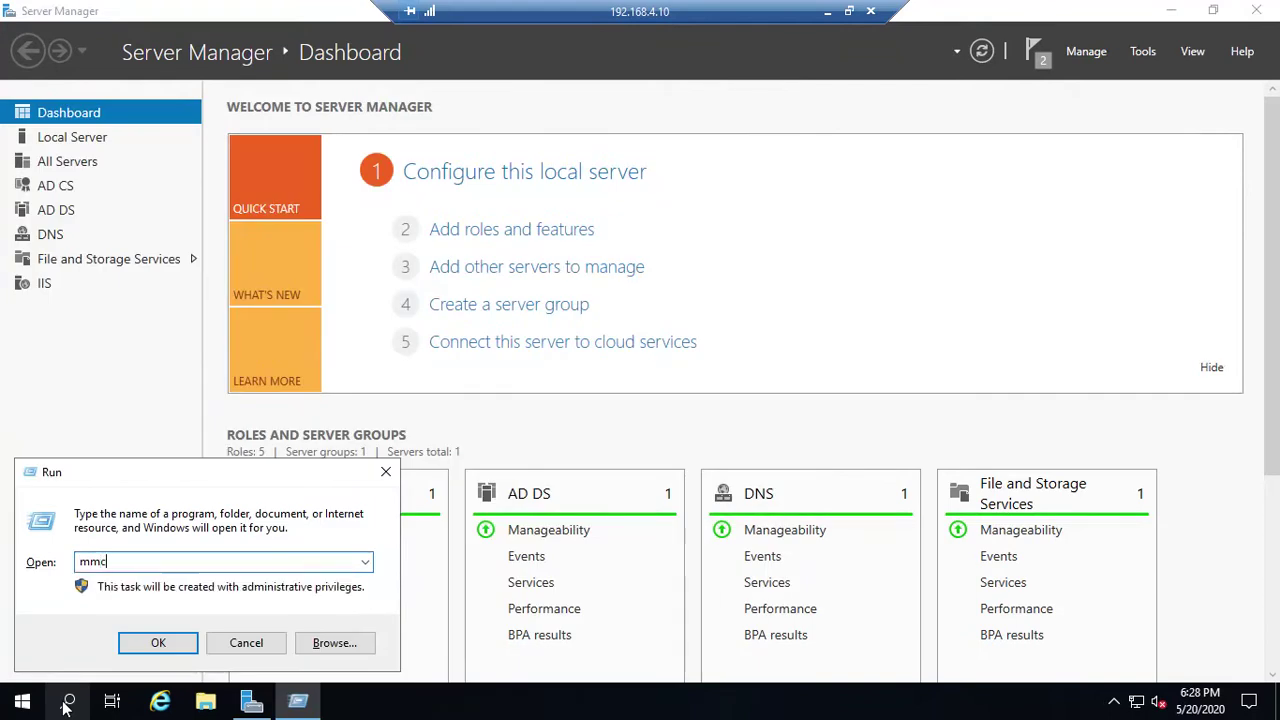
{"action": "key", "text": "Return"}
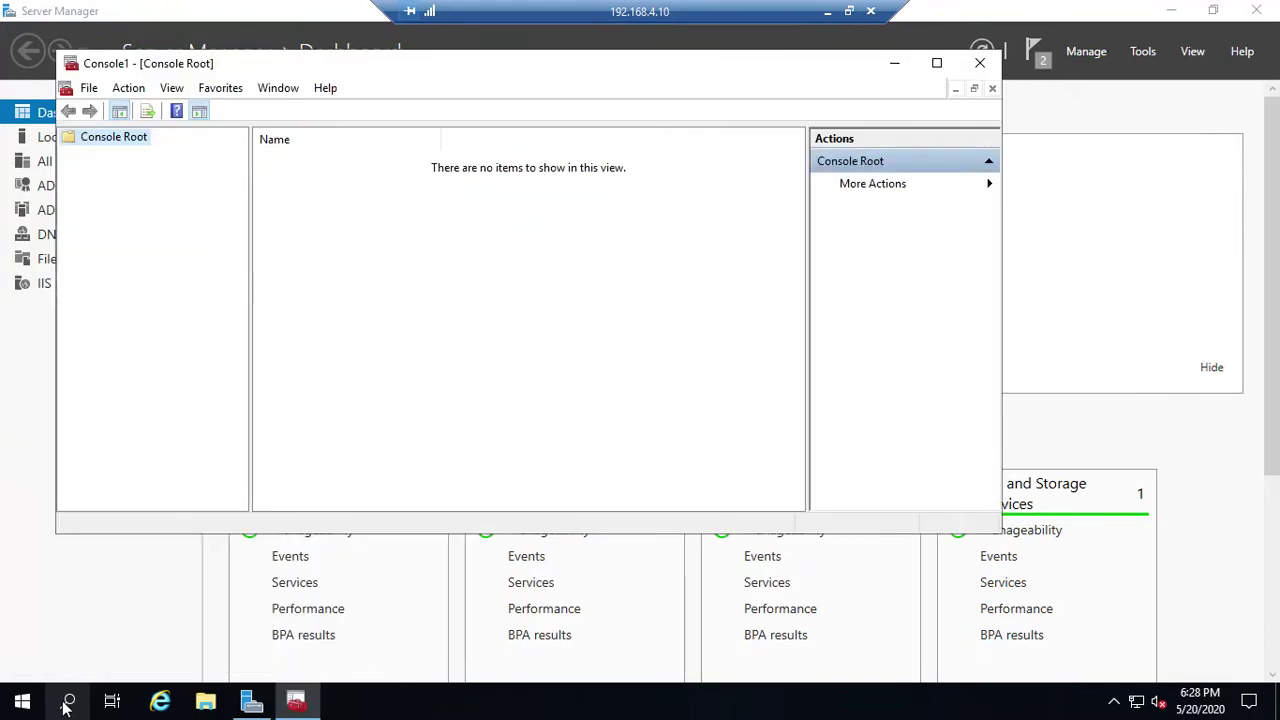
Step: Add the Certificates snap-in for My user account to Console1
{"action": "left_click", "coordinate": [128, 91]}
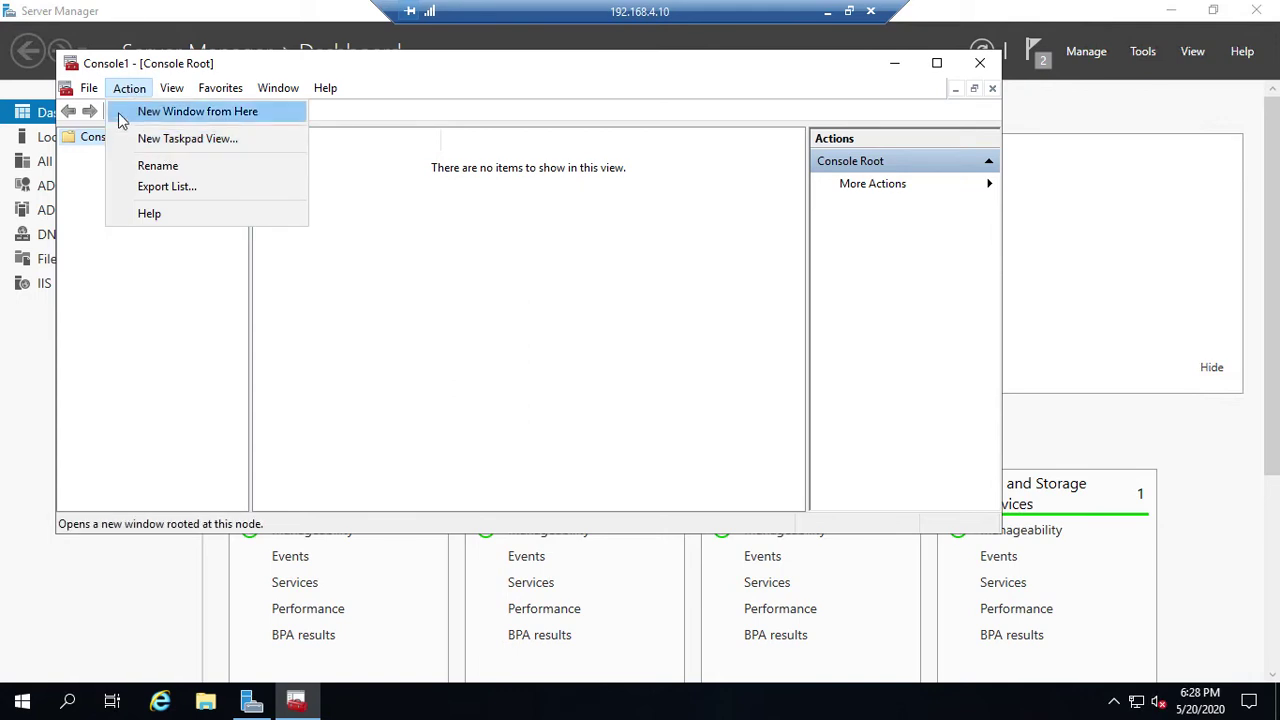
{"action": "left_click", "coordinate": [89, 88]}
{"action": "left_click", "coordinate": [89, 88]}
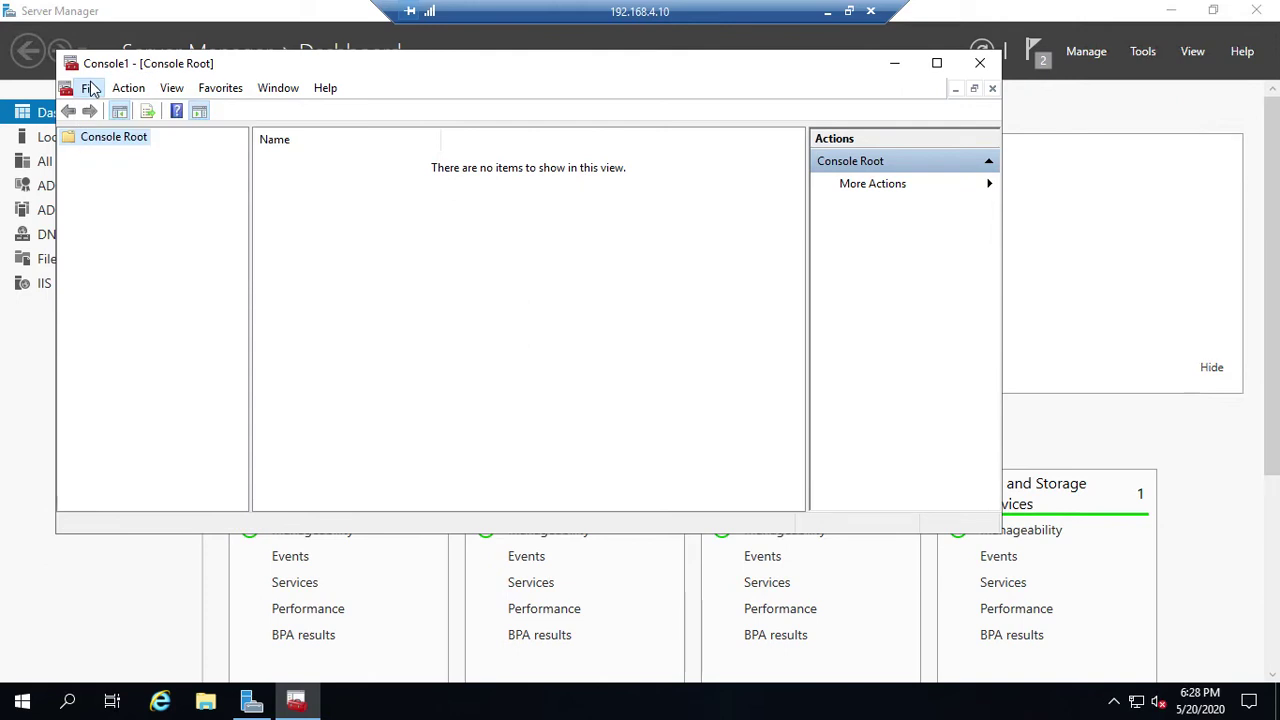
{"action": "left_click", "coordinate": [140, 203]}
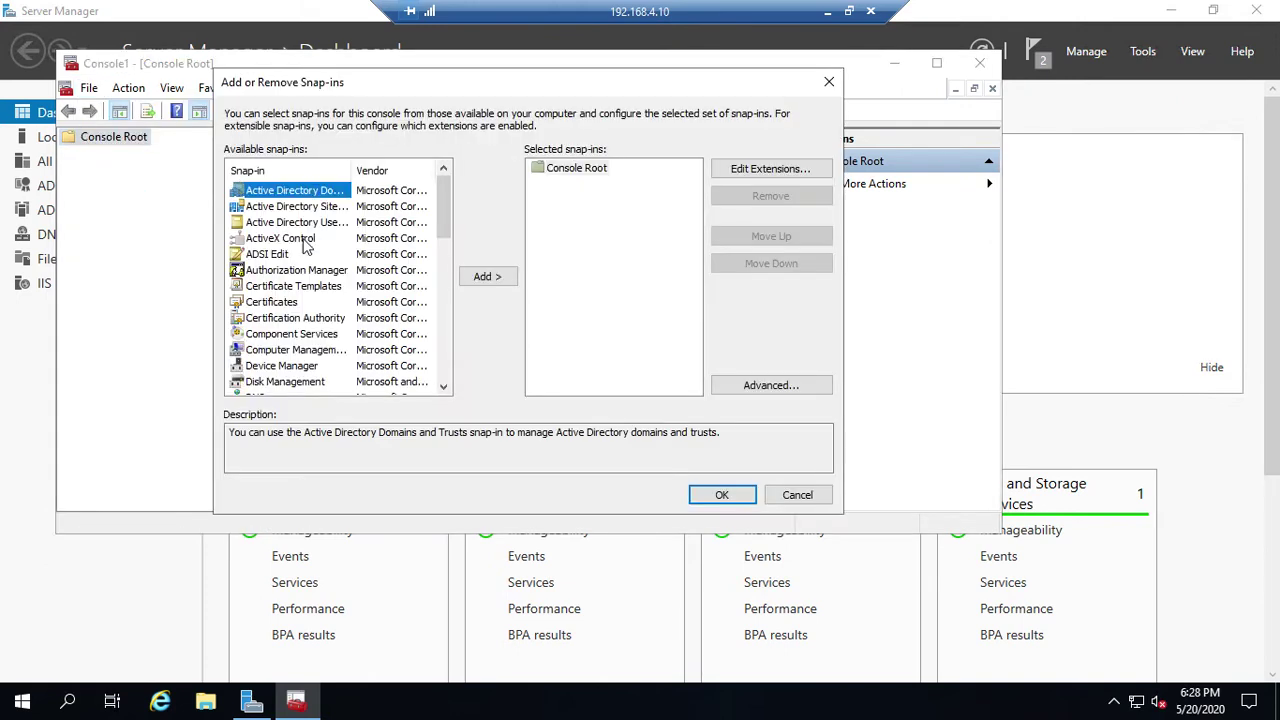
{"action": "left_click", "coordinate": [280, 303]}
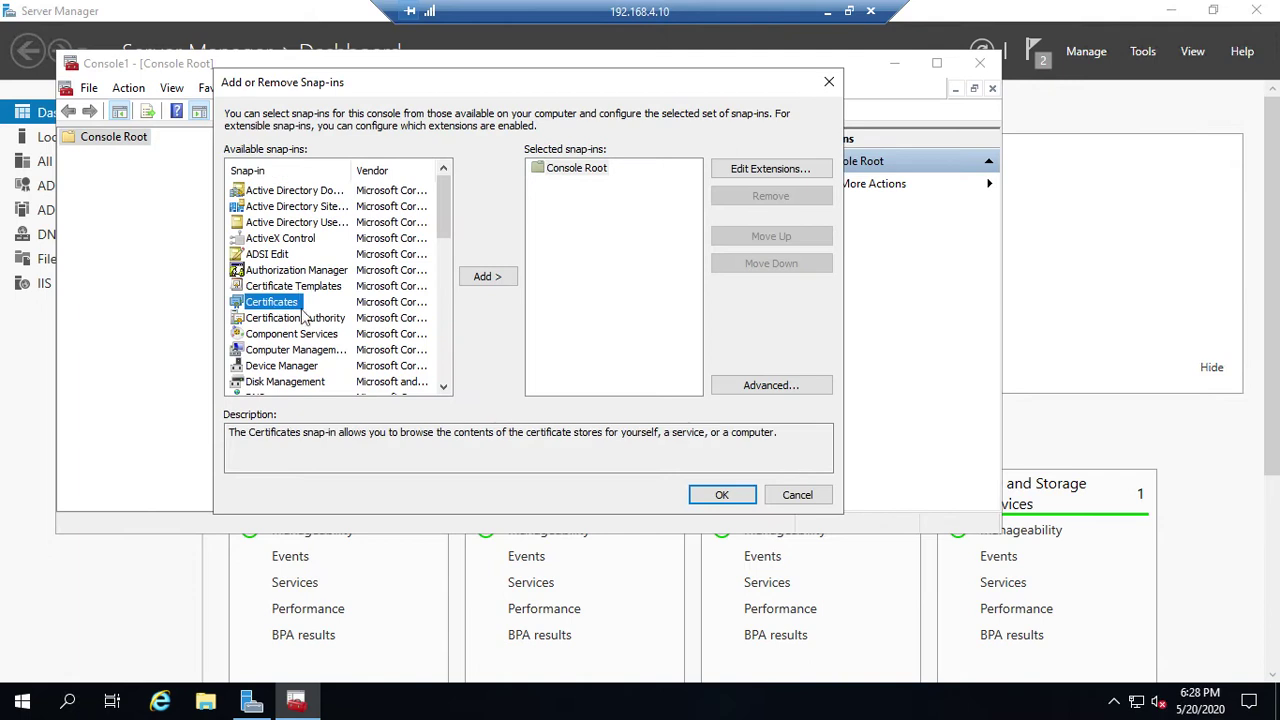
{"action": "left_click", "coordinate": [482, 277]}
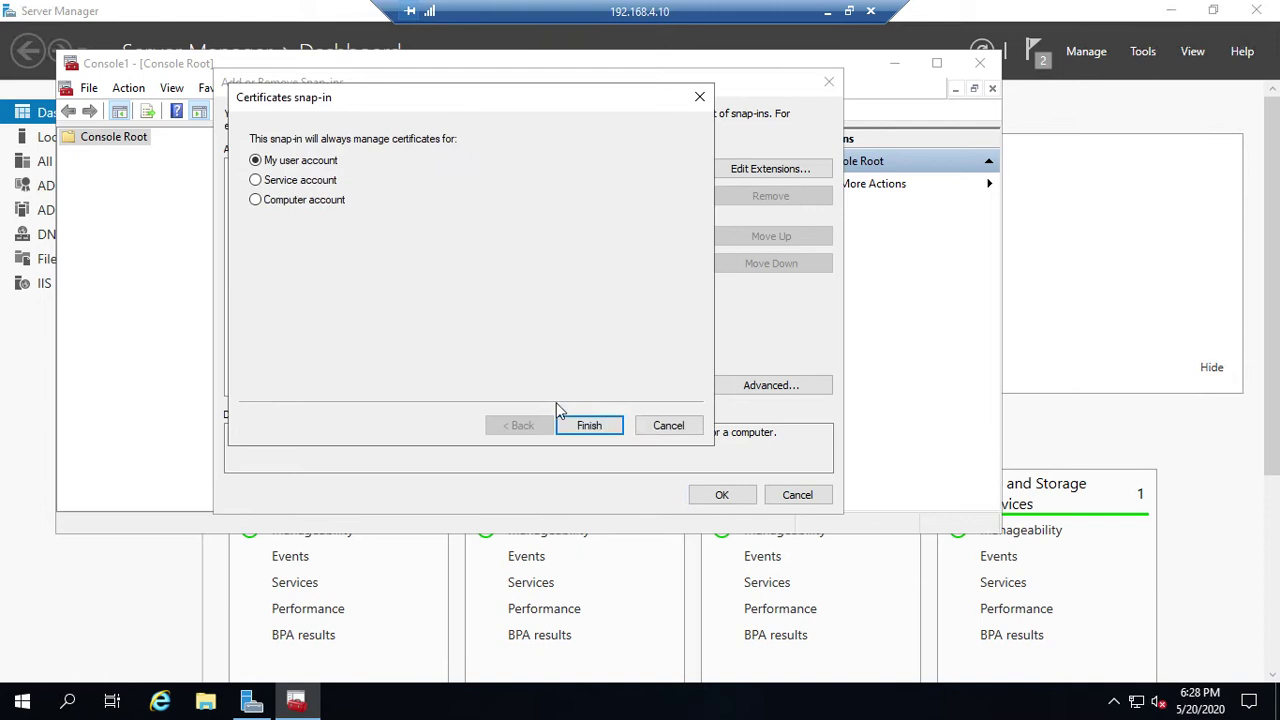
{"action": "left_click", "coordinate": [588, 426]}
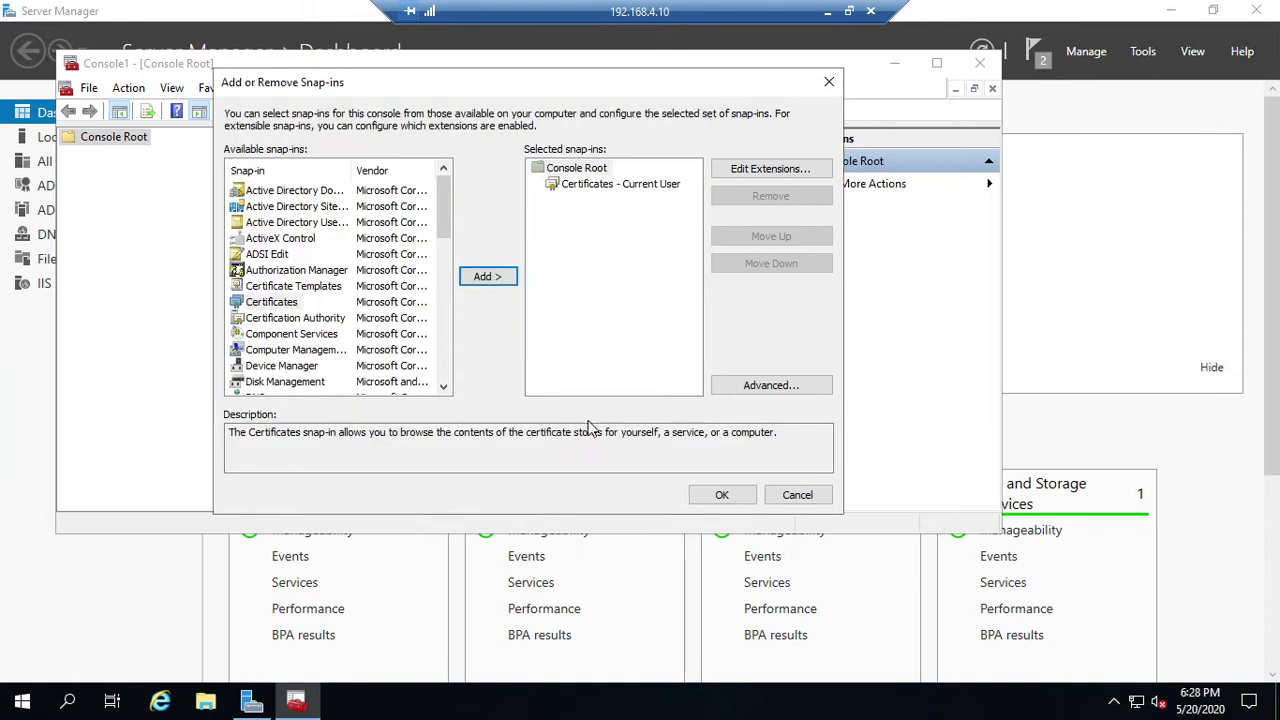
{"action": "left_click", "coordinate": [716, 494]}
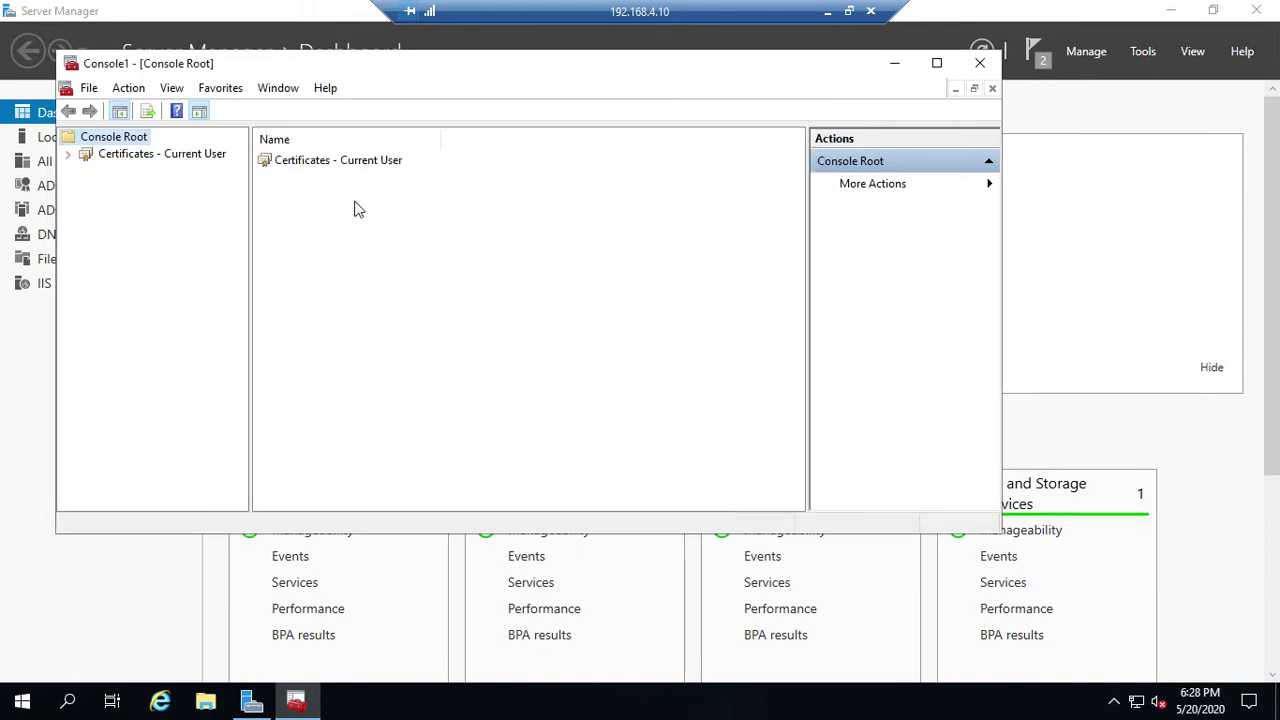
Step: Review the Personal store's single File Recovery certificate, then close the console without saving
{"action": "left_click", "coordinate": [68, 155]}
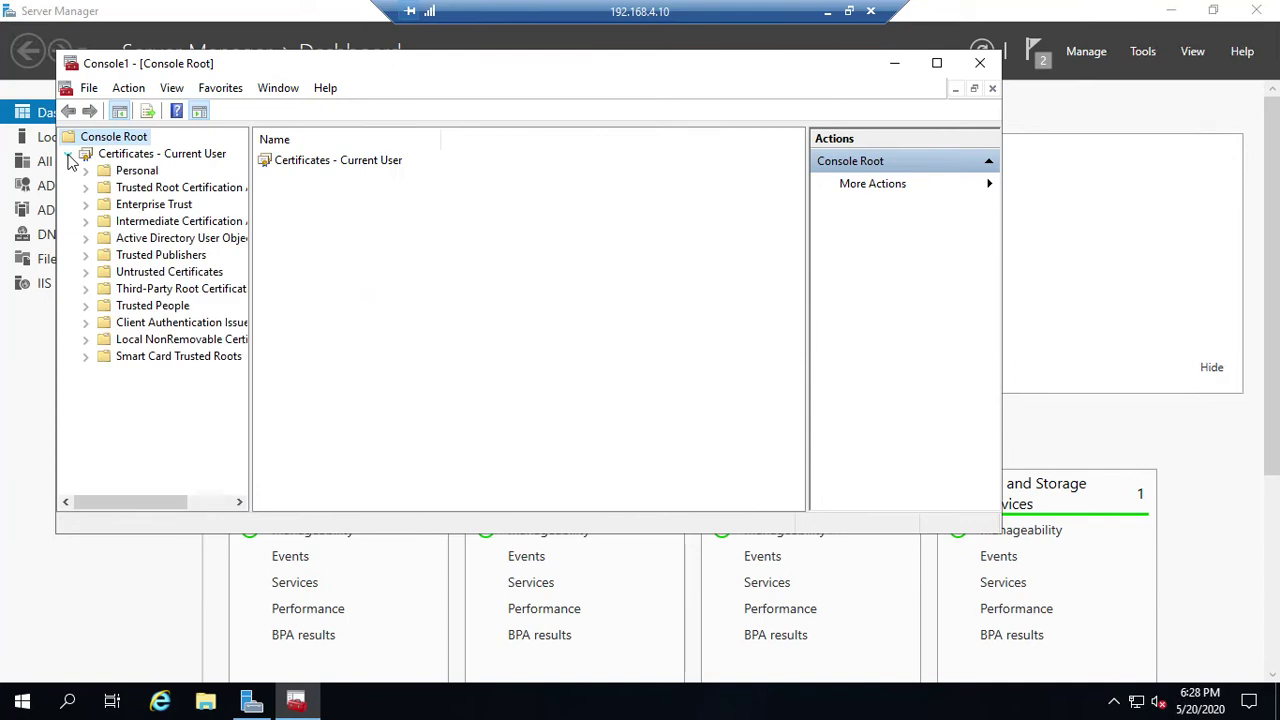
{"action": "left_click", "coordinate": [86, 171]}
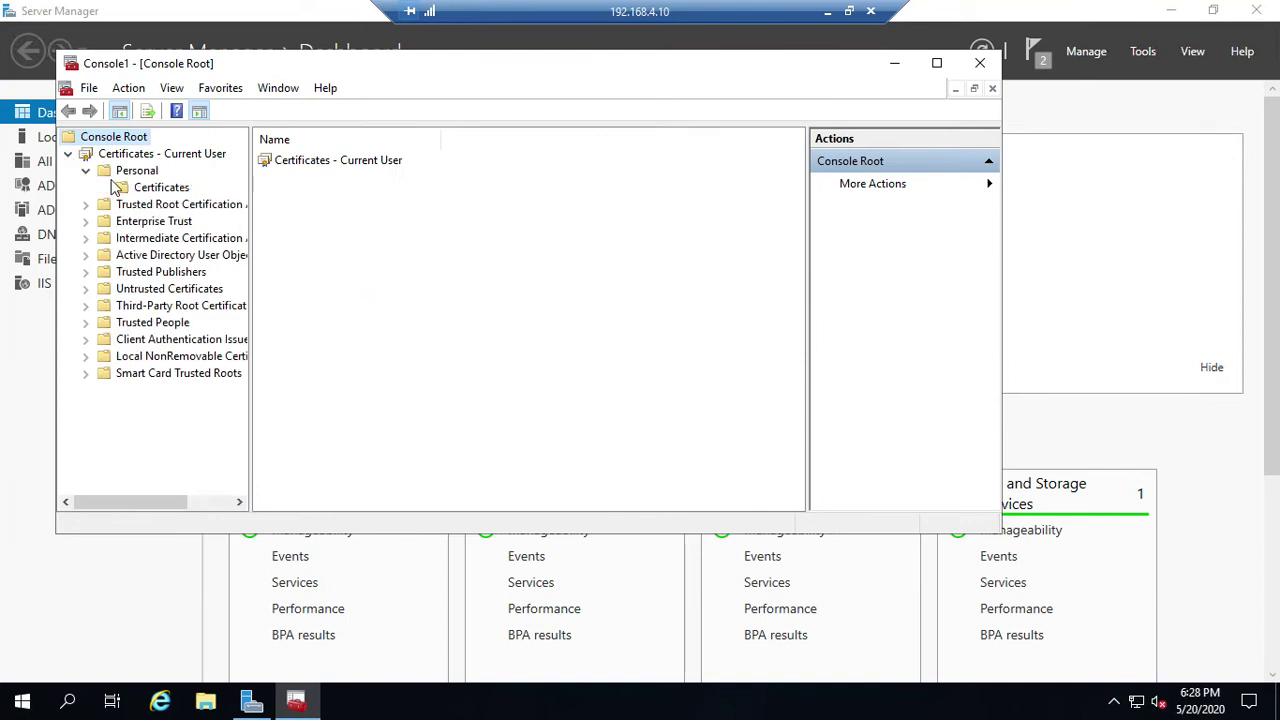
{"action": "left_click", "coordinate": [148, 189]}
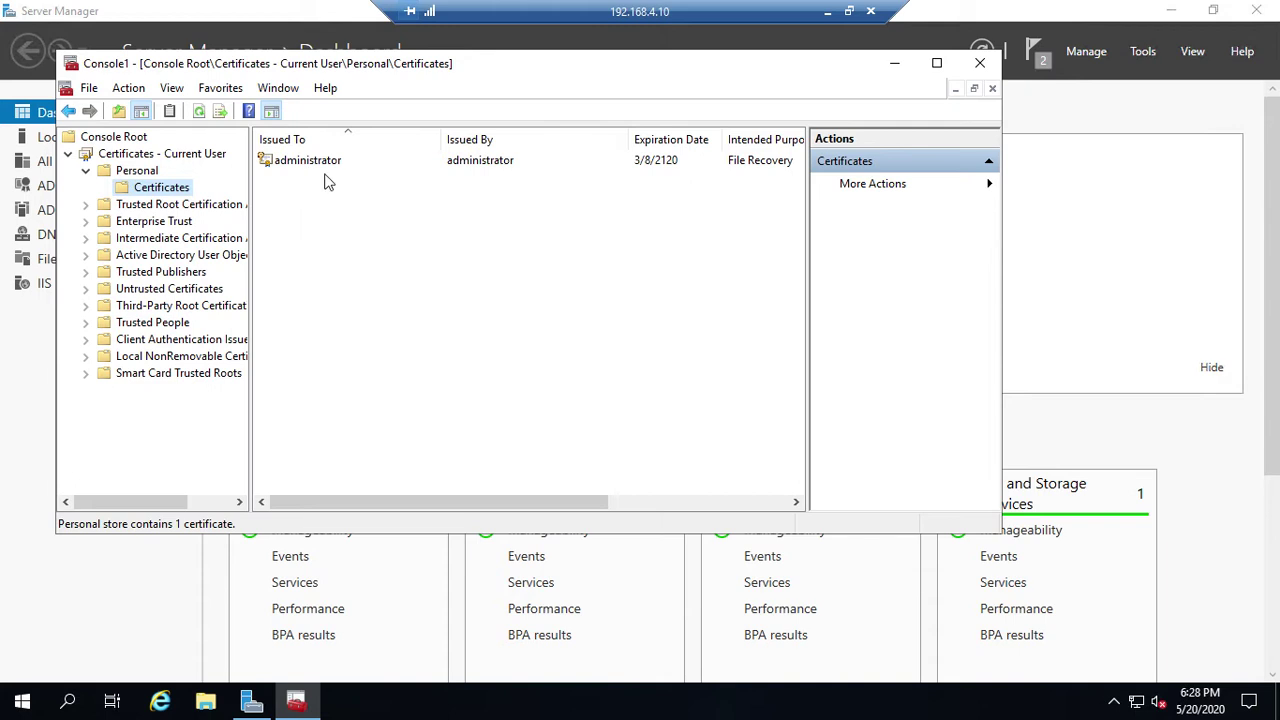
{"action": "left_click_drag", "start_coordinate": [520, 505], "coordinate": [342, 481]}
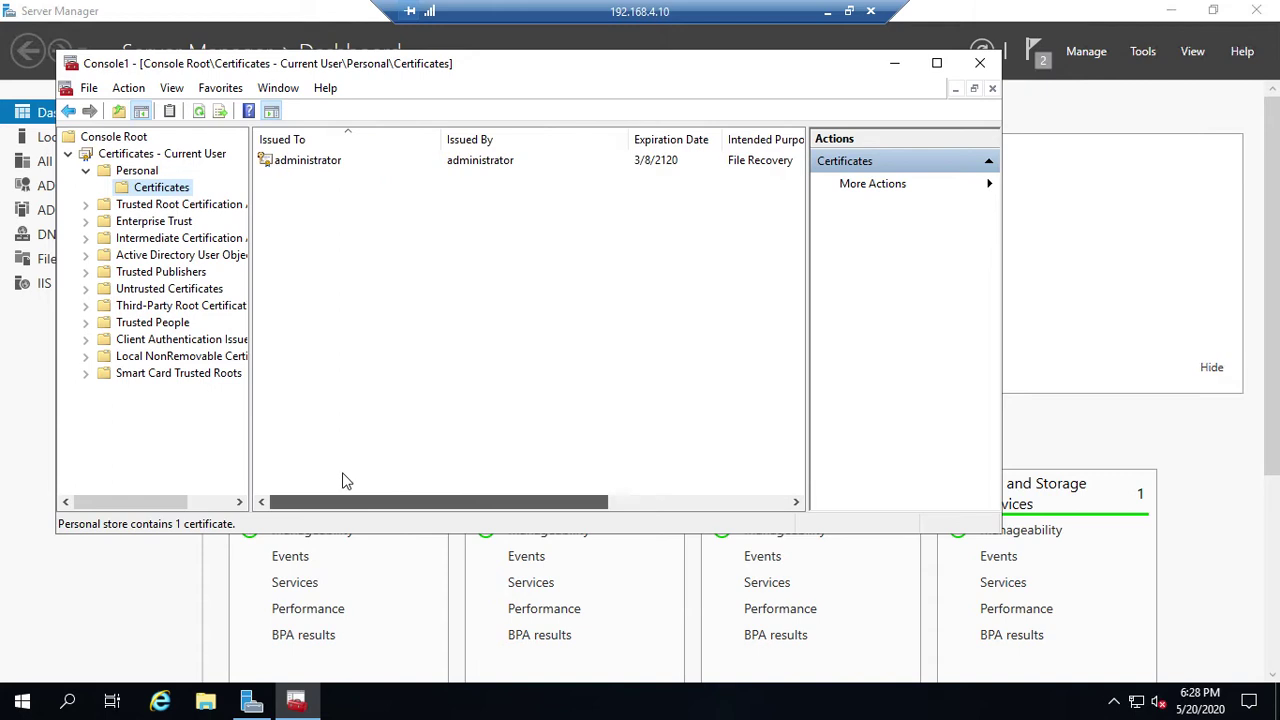
{"action": "left_click", "coordinate": [980, 63]}
{"action": "left_click", "coordinate": [529, 341]}
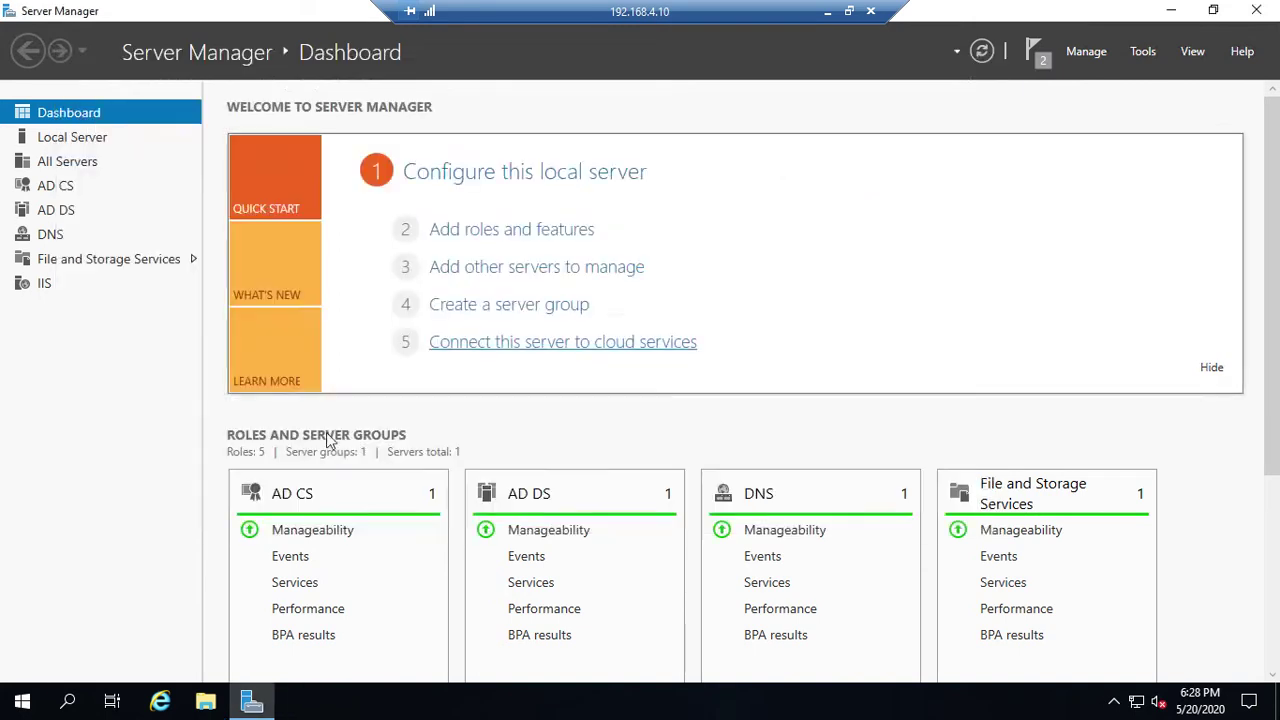
Step: Run gpupdate /force in Command Prompt until both policy updates finish, then exit the prompt
{"action": "left_click", "coordinate": [65, 705]}
{"action": "type", "text": "cmd"}
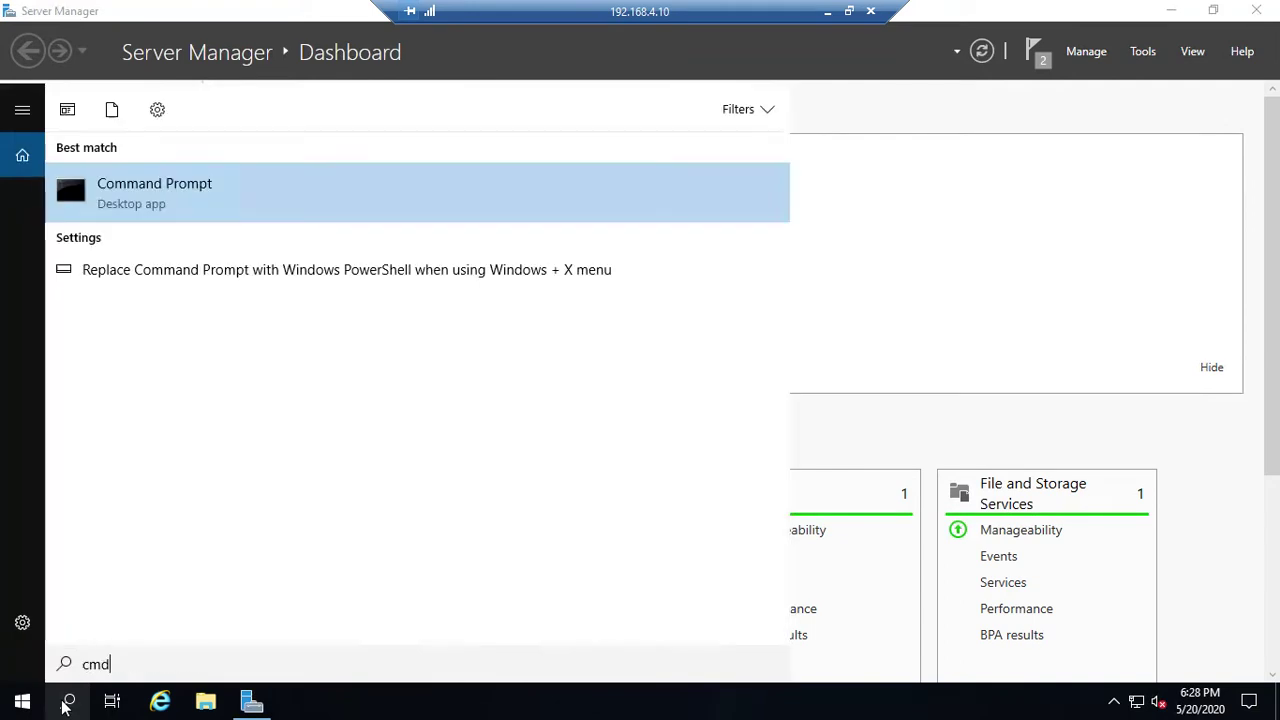
{"action": "key", "text": "Return"}
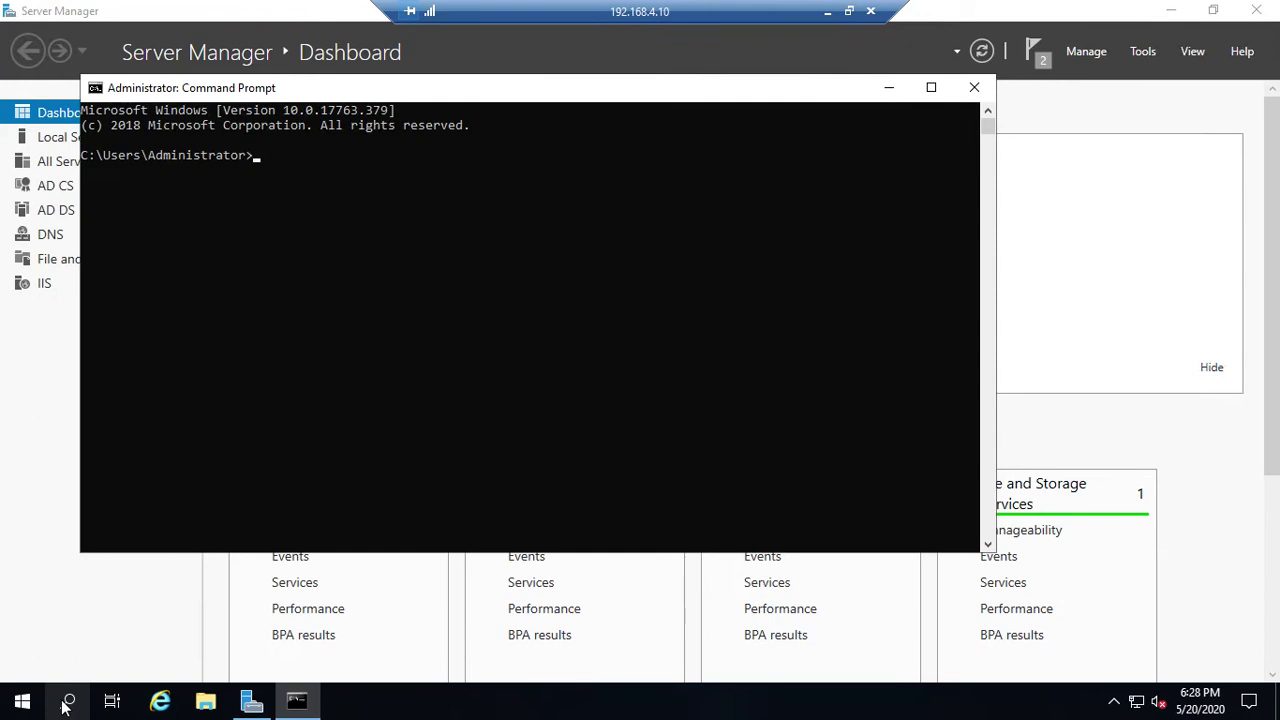
{"action": "type", "text": "gpupdate /force"}
{"action": "key", "text": "Return"}
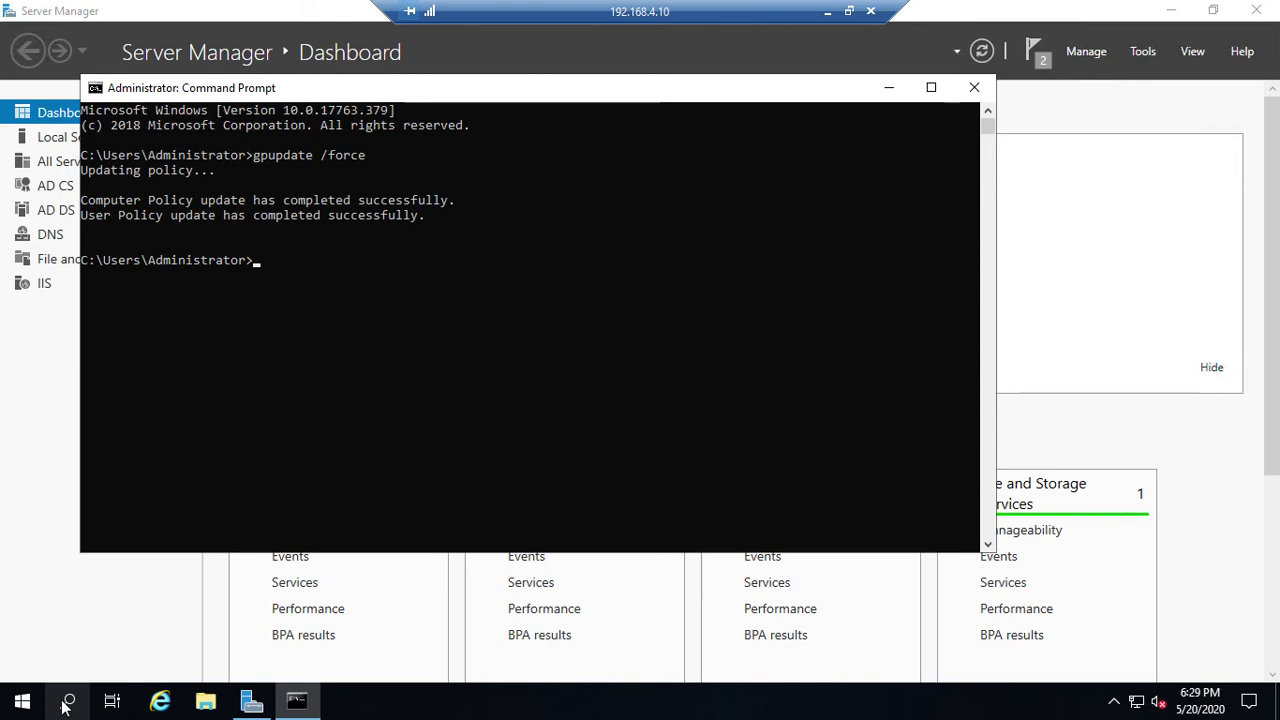
{"action": "type", "text": "exit"}
{"action": "key", "text": "Return"}
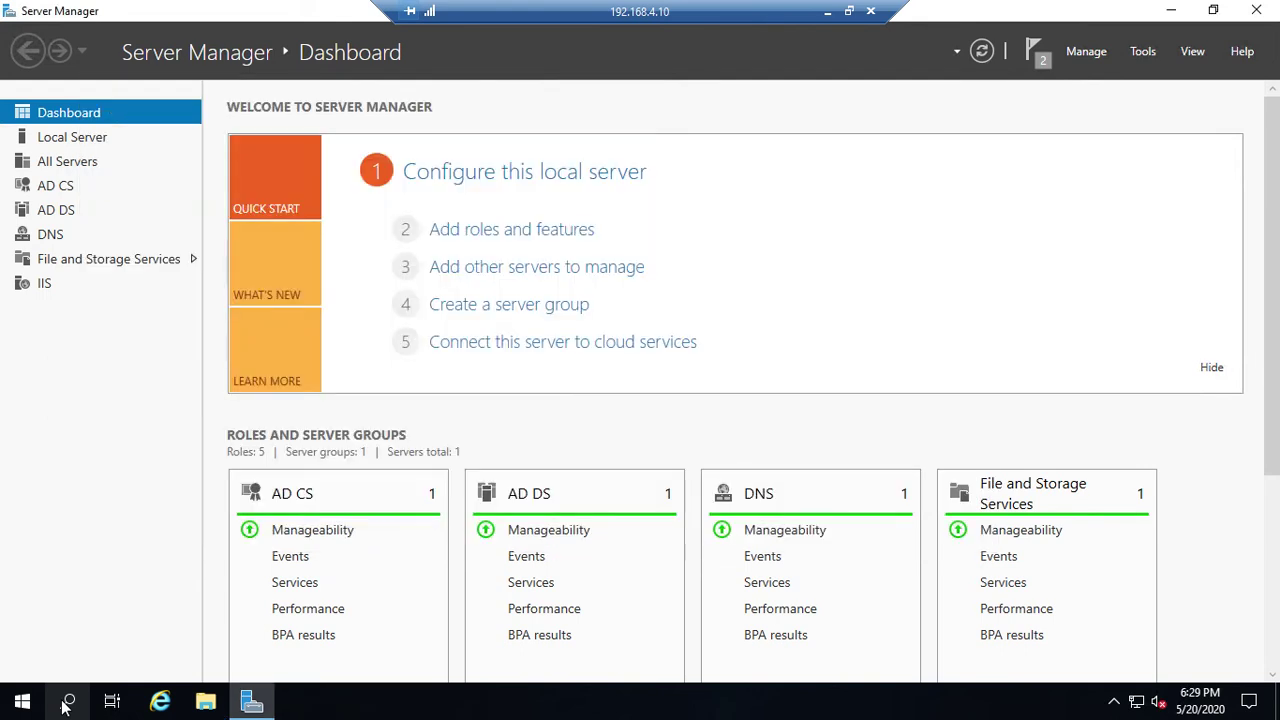
Step: Launch a new management console by running mmc from the Run box
{"action": "left_click", "coordinate": [22, 700]}
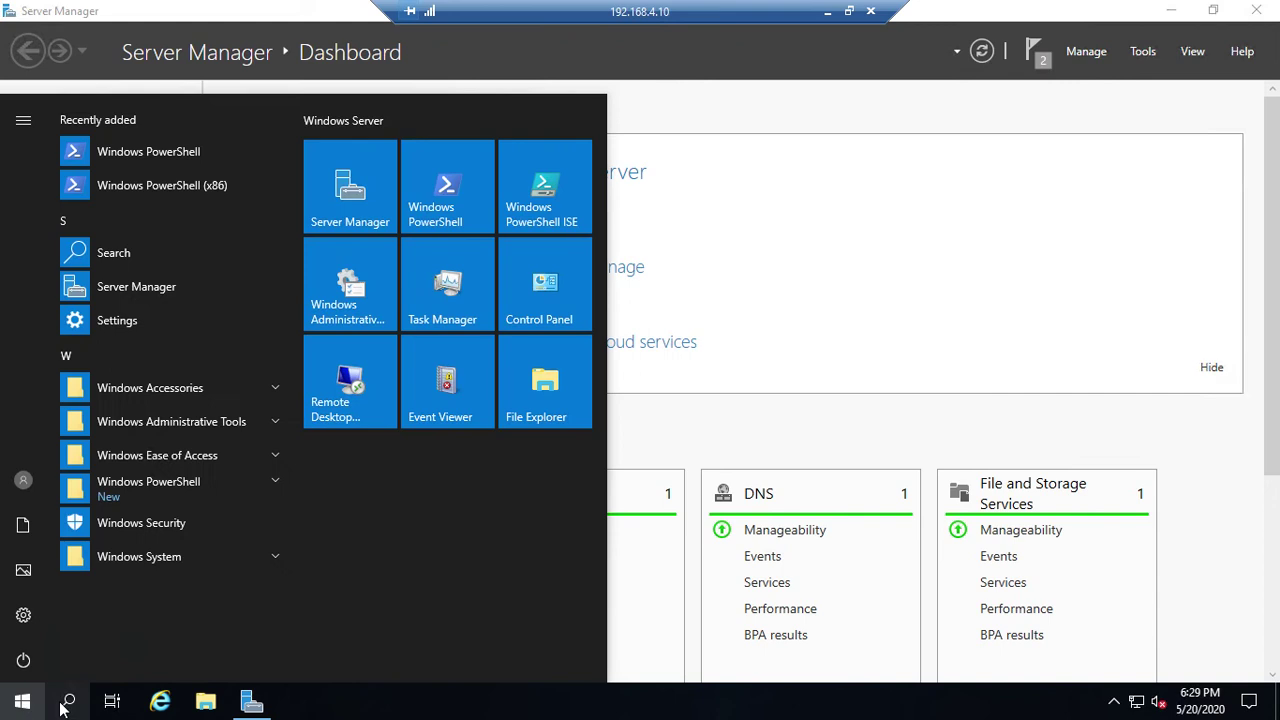
{"action": "left_click", "coordinate": [62, 706]}
{"action": "type", "text": "r"}
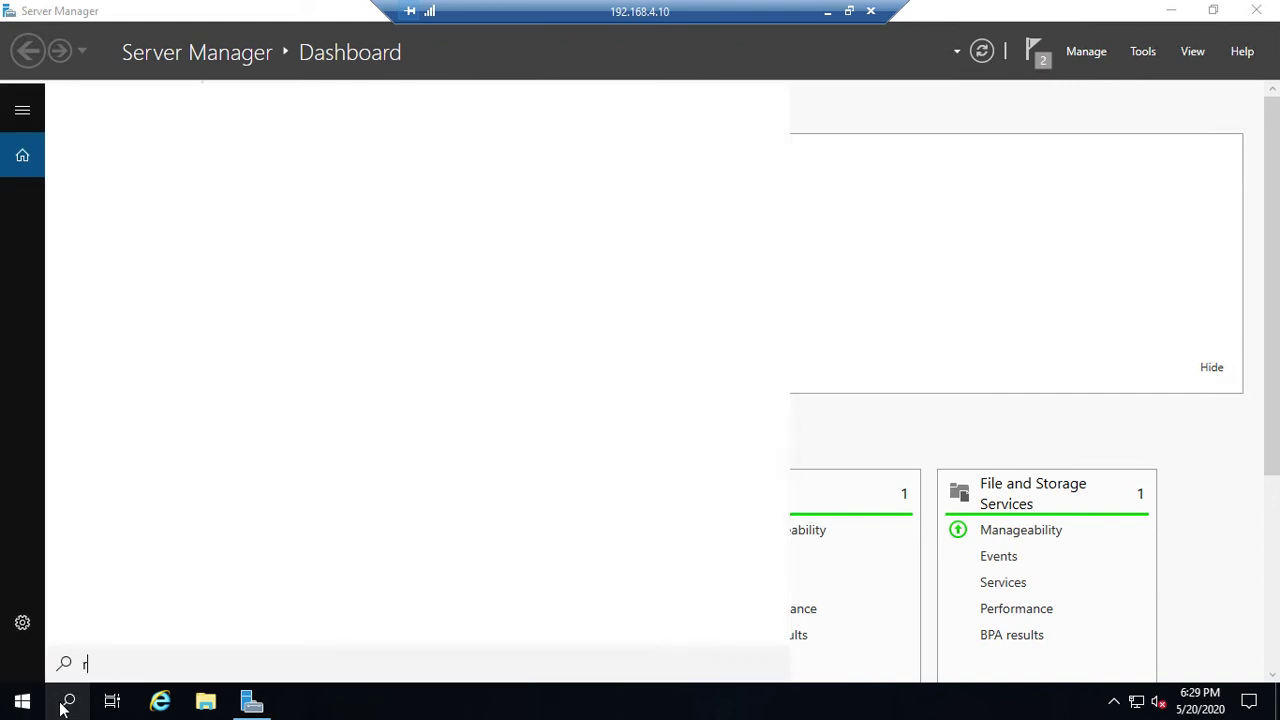
{"action": "key", "text": "Return"}
{"action": "type", "text": "mmc"}
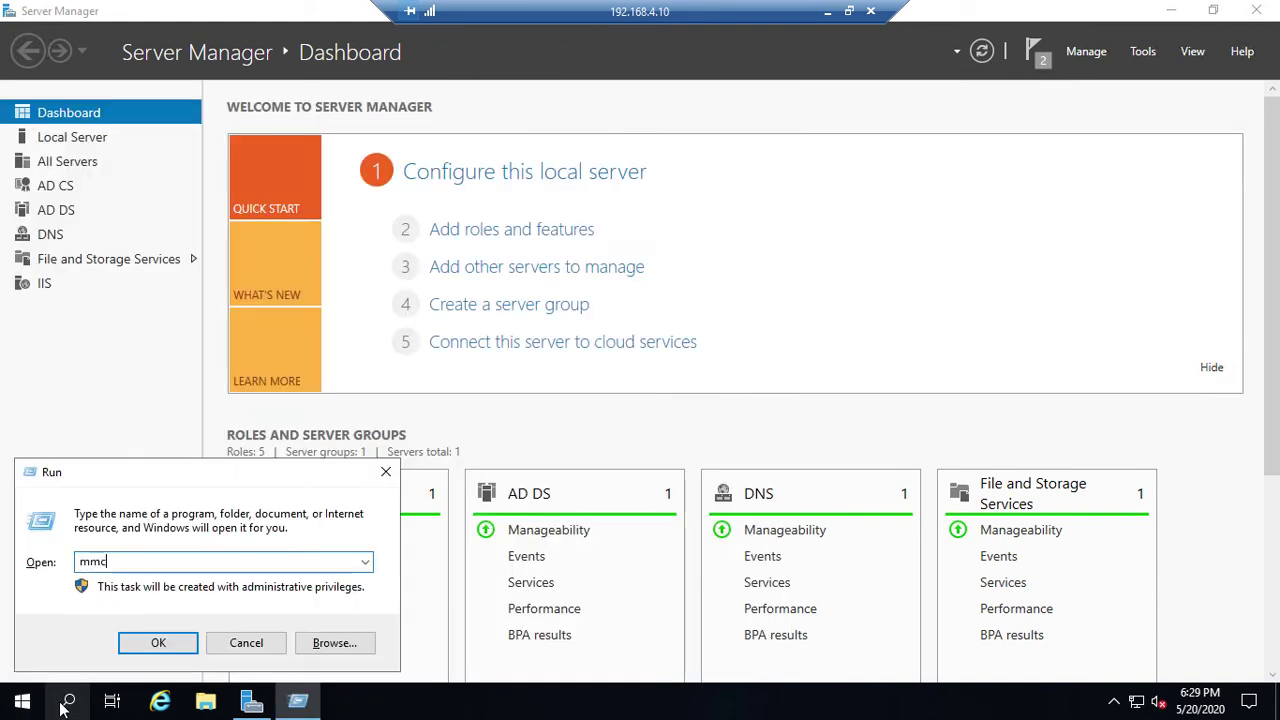
{"action": "key", "text": "Return"}
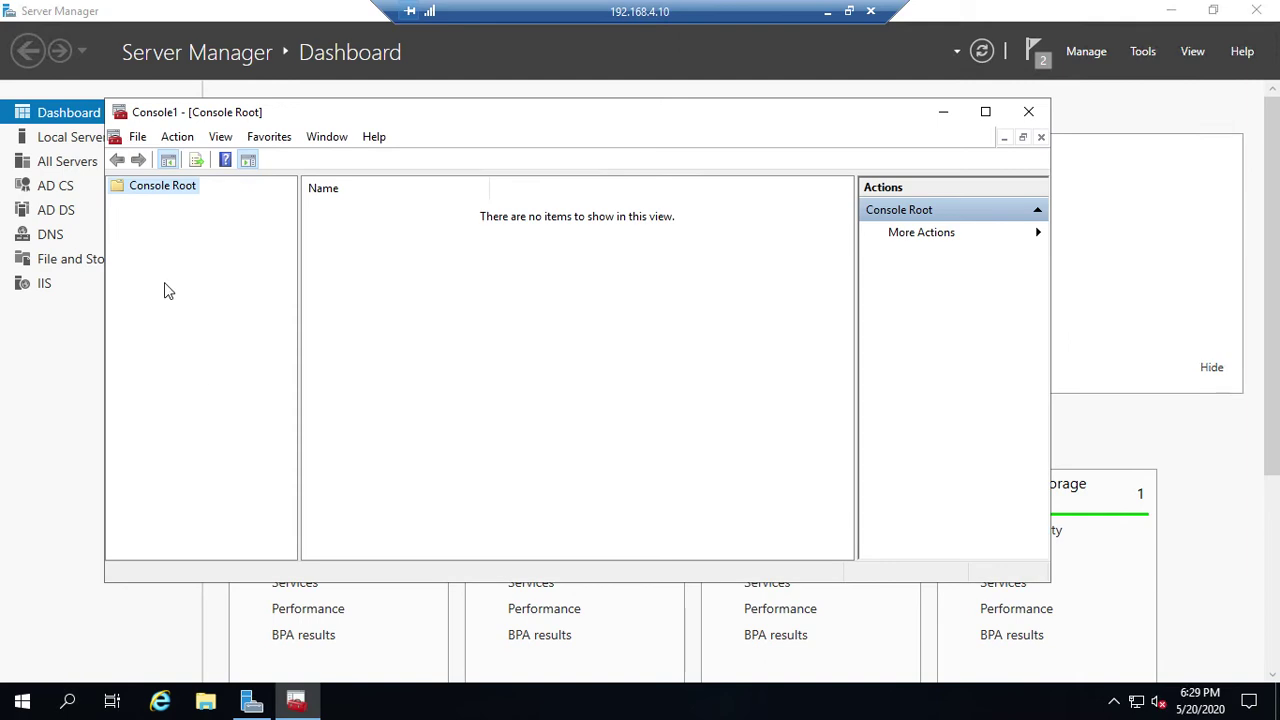
Step: Add the Certificates snap-in for My user account to the console
{"action": "left_click", "coordinate": [139, 137]}
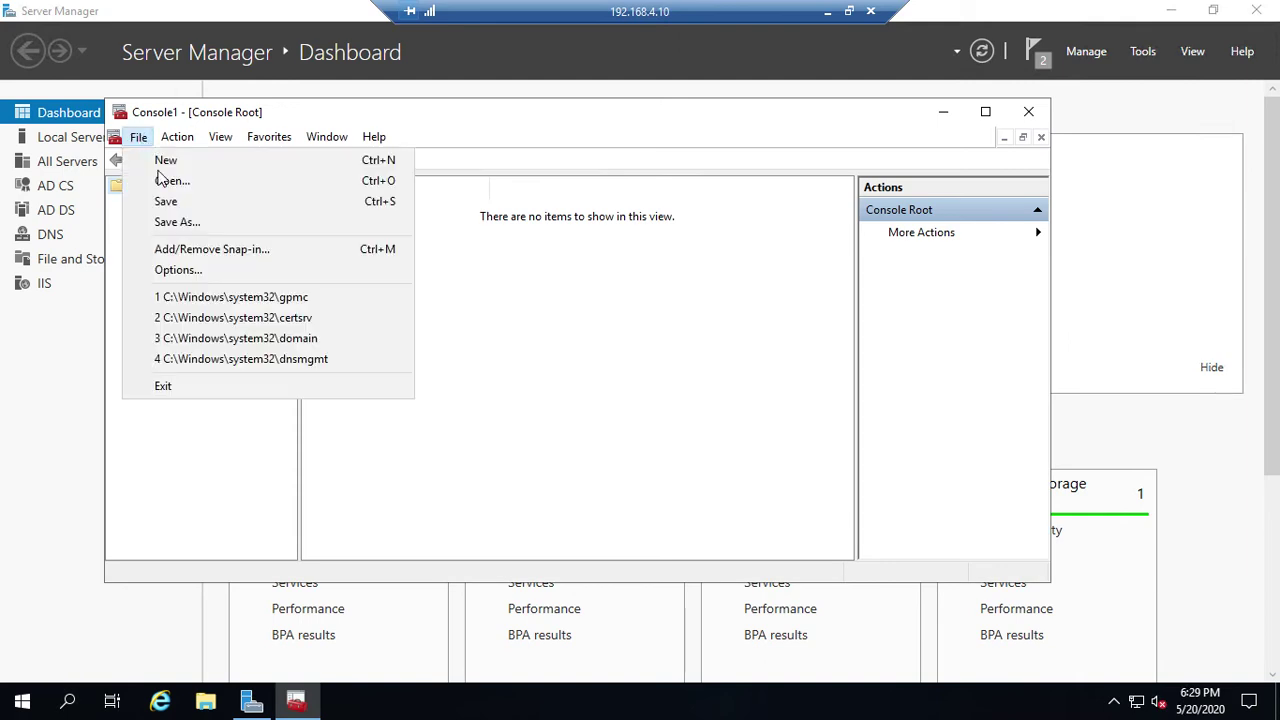
{"action": "left_click", "coordinate": [182, 255]}
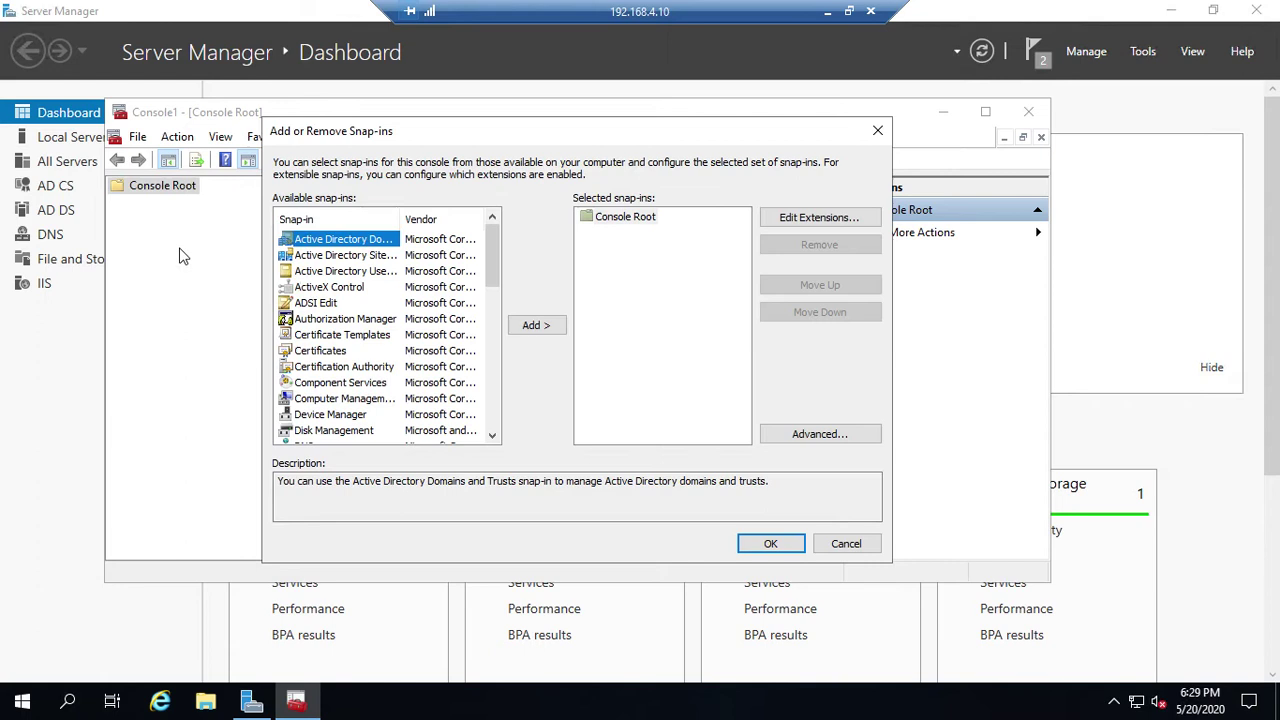
{"action": "left_click", "coordinate": [318, 351]}
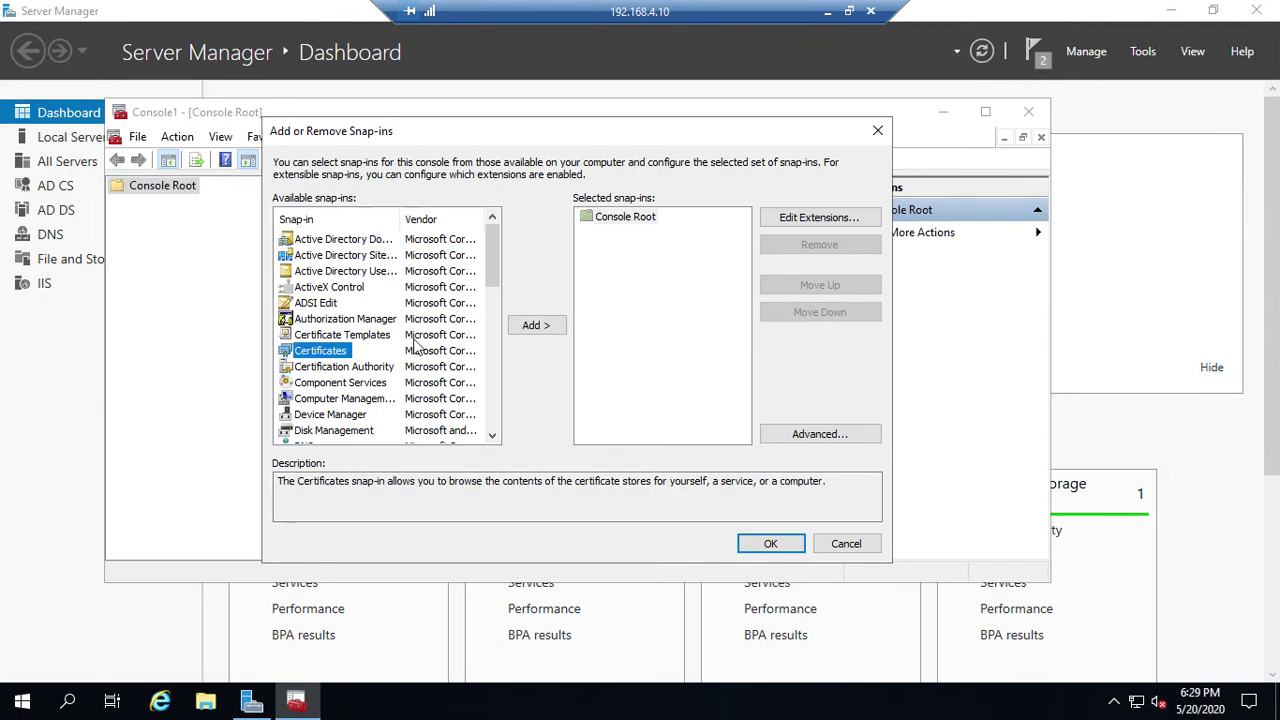
{"action": "left_click", "coordinate": [532, 330]}
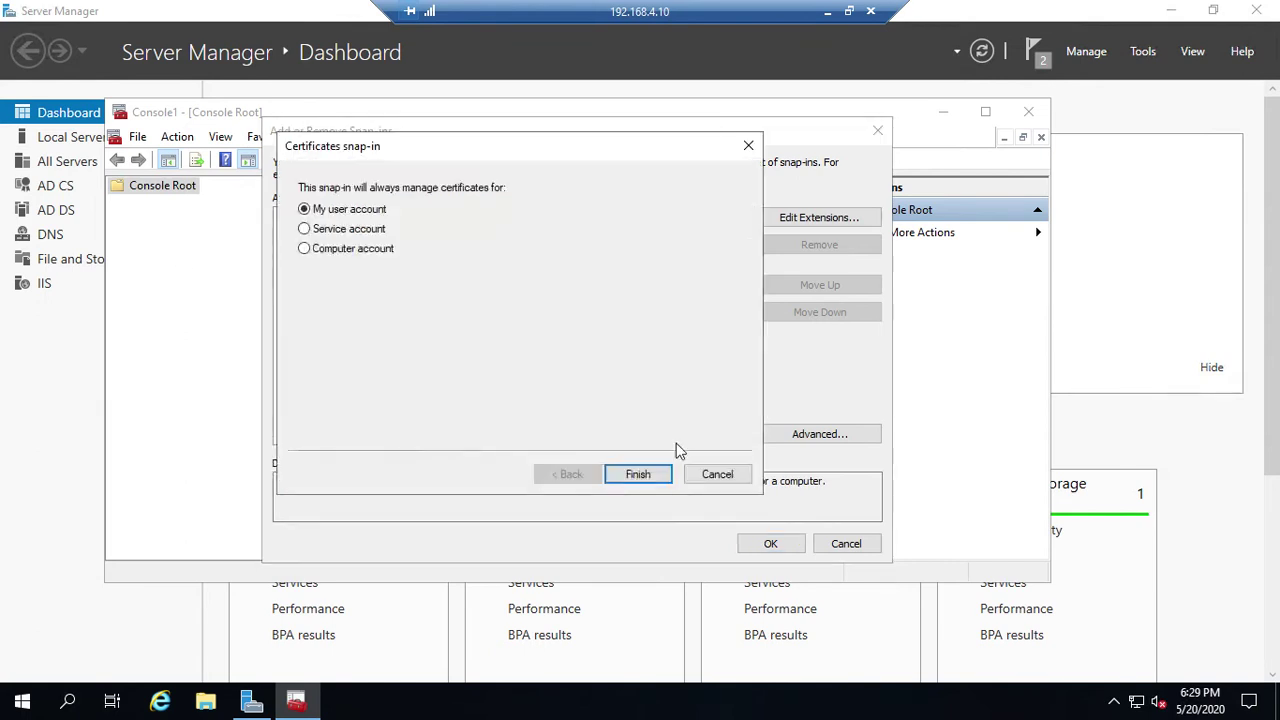
{"action": "left_click", "coordinate": [640, 475]}
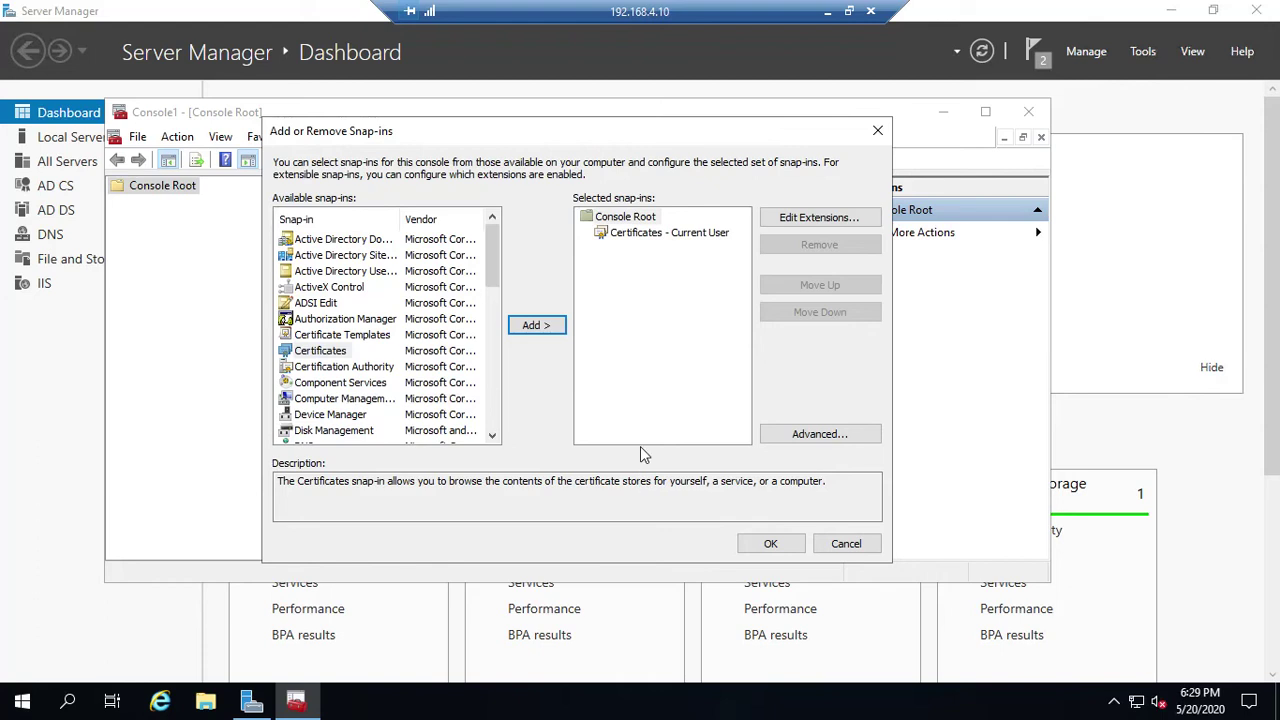
{"action": "left_click", "coordinate": [770, 546]}
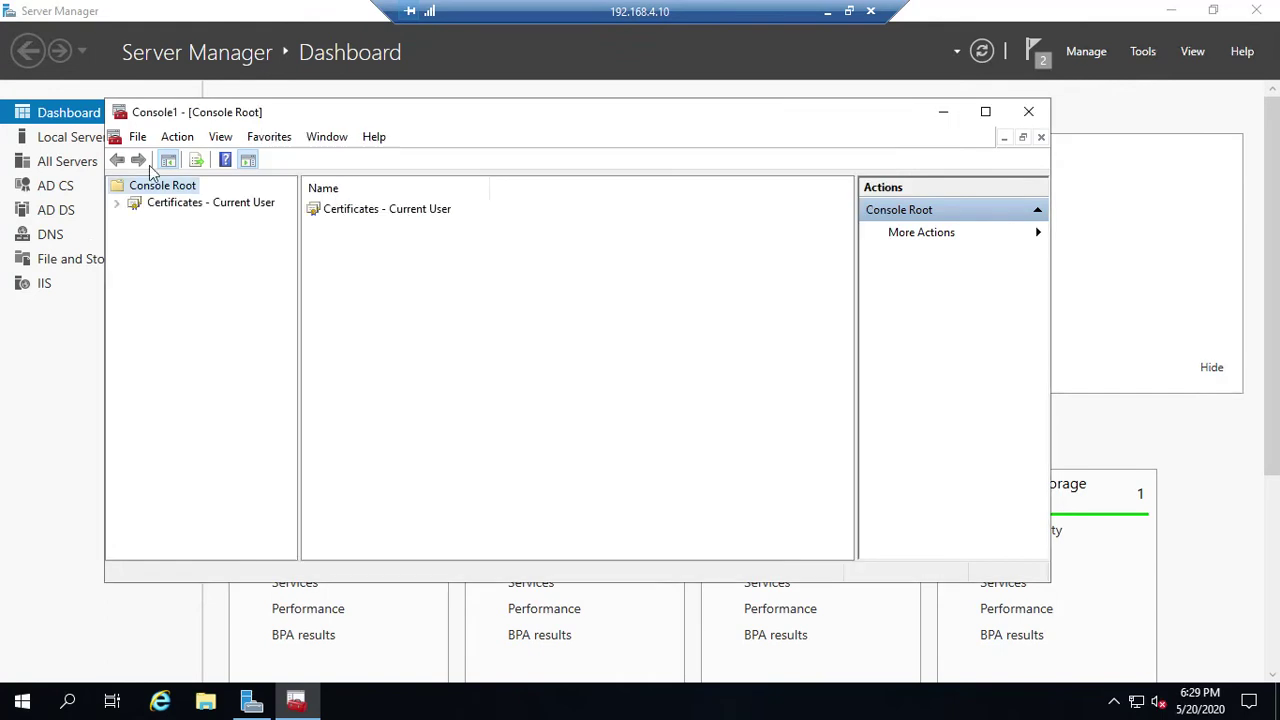
Step: List the Personal certificates and select the one issued by dalton-DAVID-CA
{"action": "left_click", "coordinate": [116, 203]}
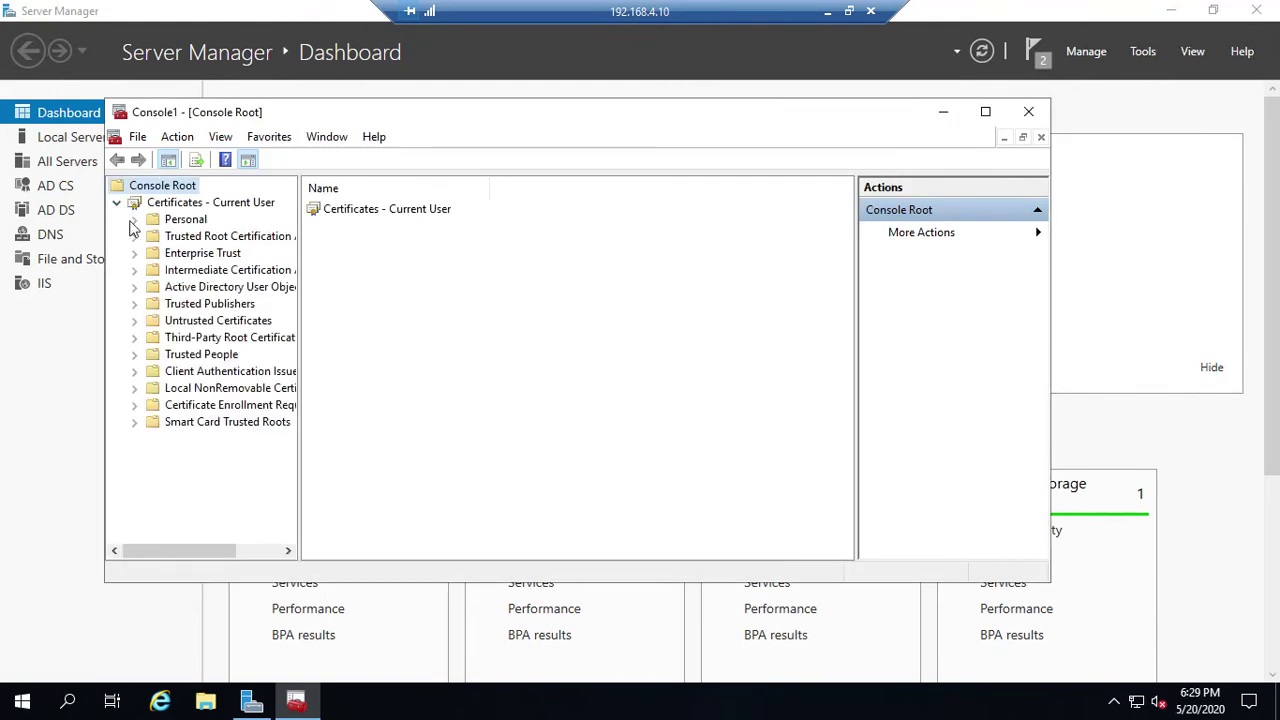
{"action": "left_click", "coordinate": [133, 220]}
{"action": "left_click", "coordinate": [203, 241]}
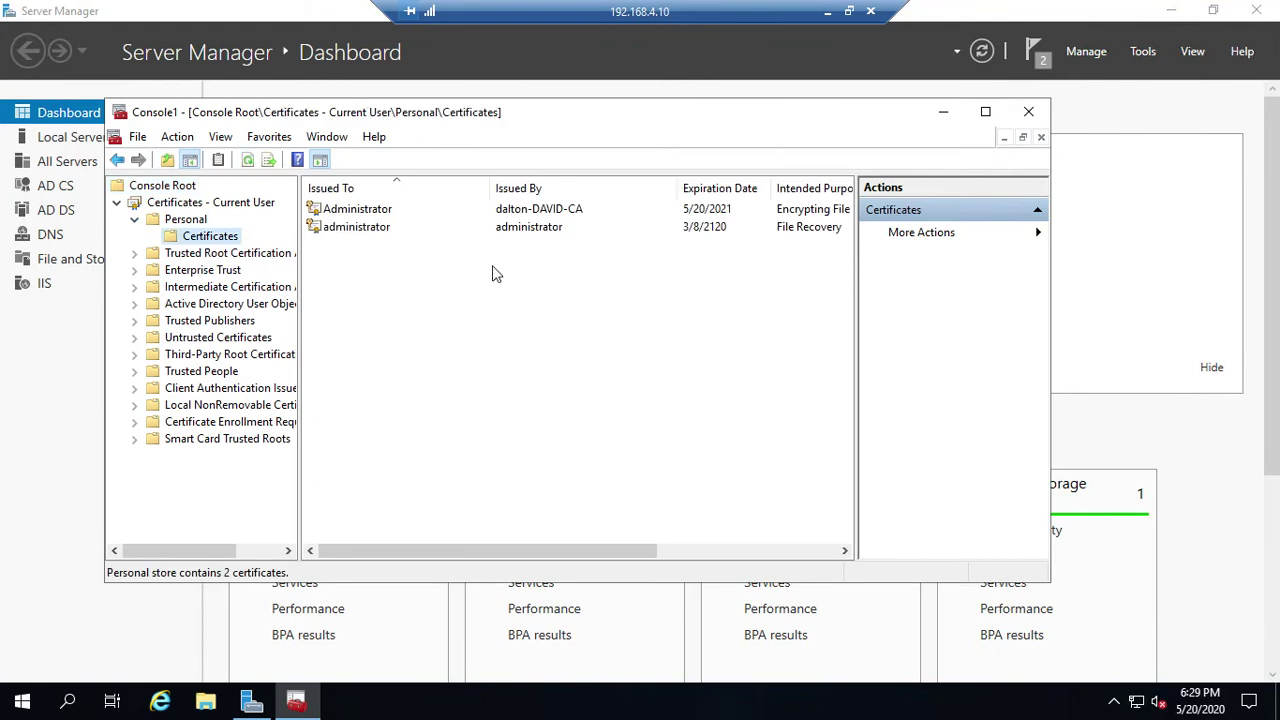
{"action": "left_click", "coordinate": [340, 212]}
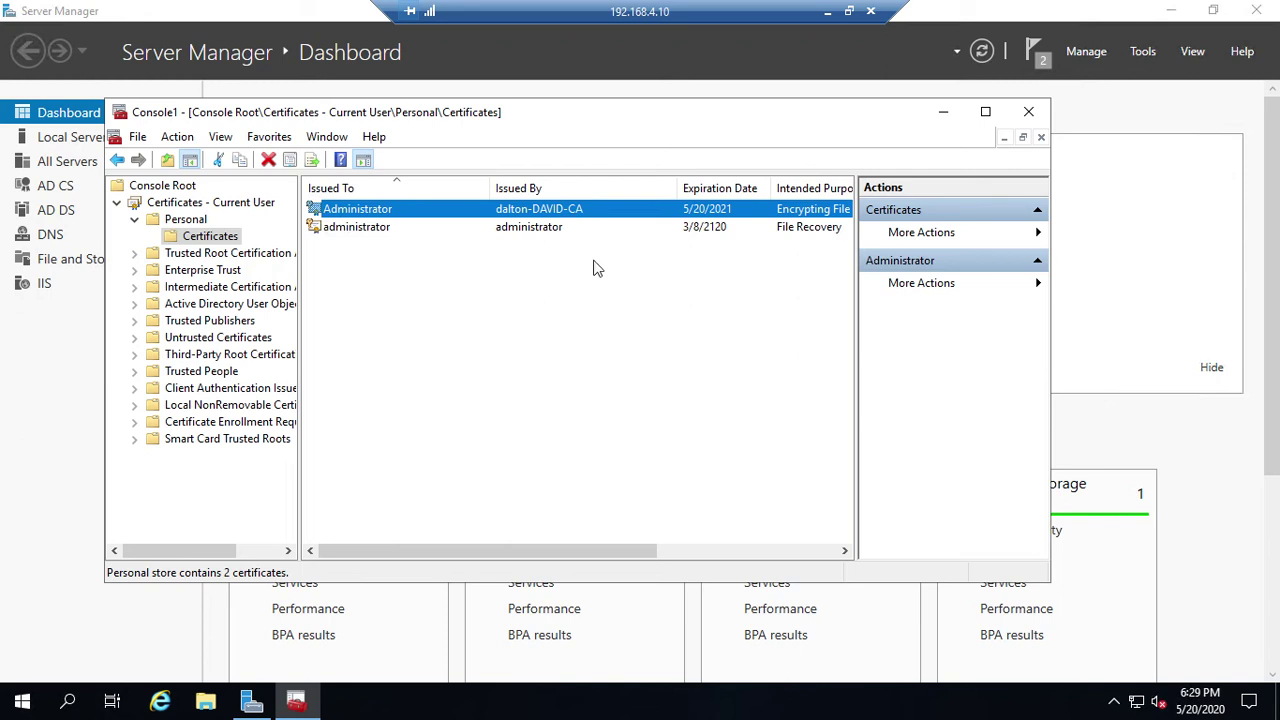
Step: Widen and scroll the columns to confirm its Encrypting File System purpose and Windows 10 EFS template
{"action": "left_click_drag", "start_coordinate": [585, 545], "coordinate": [766, 549]}
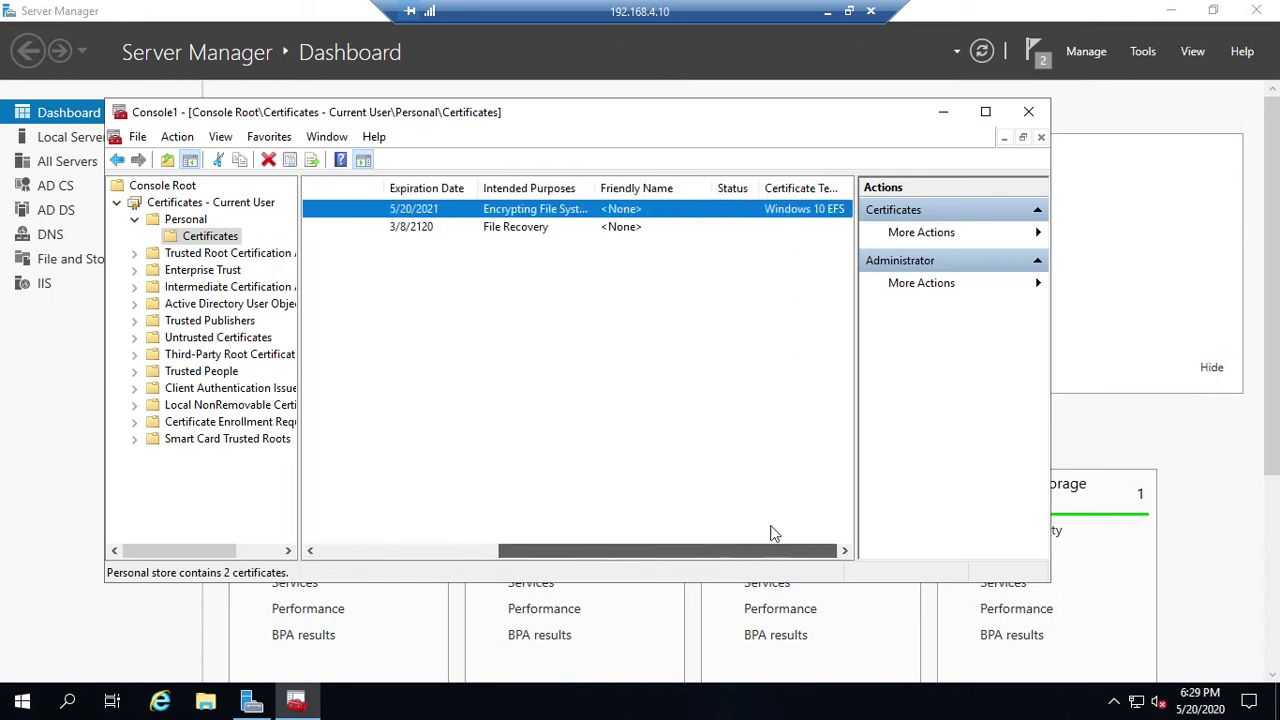
{"action": "left_click_drag", "start_coordinate": [594, 188], "coordinate": [595, 188]}
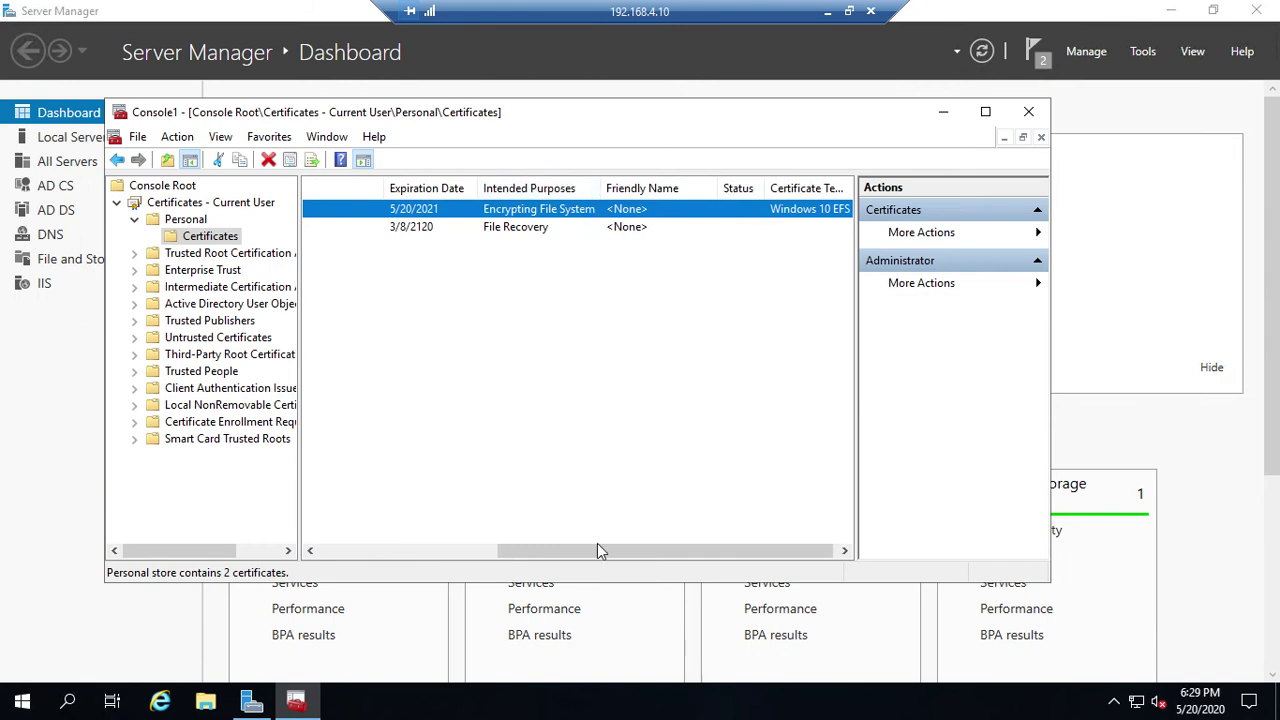
{"action": "left_click_drag", "start_coordinate": [597, 551], "coordinate": [684, 559]}
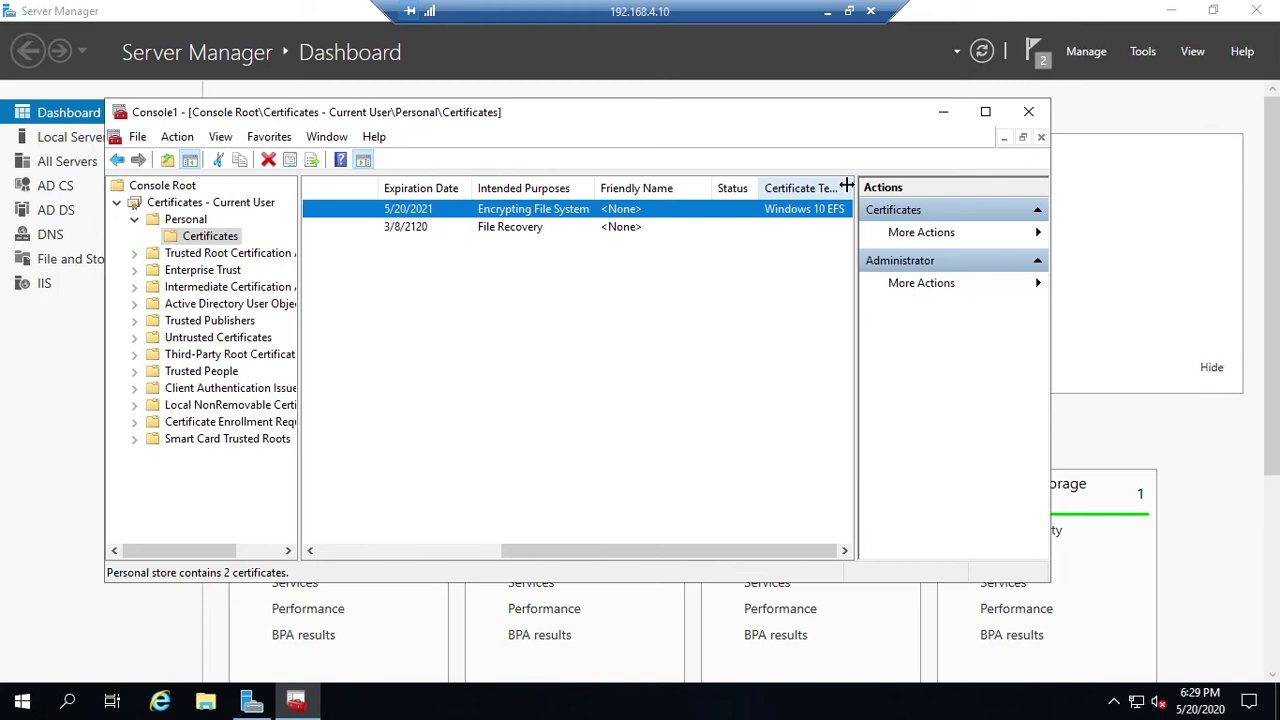
{"action": "left_click_drag", "start_coordinate": [846, 187], "coordinate": [844, 187]}
{"action": "left_click_drag", "start_coordinate": [616, 557], "coordinate": [625, 555]}
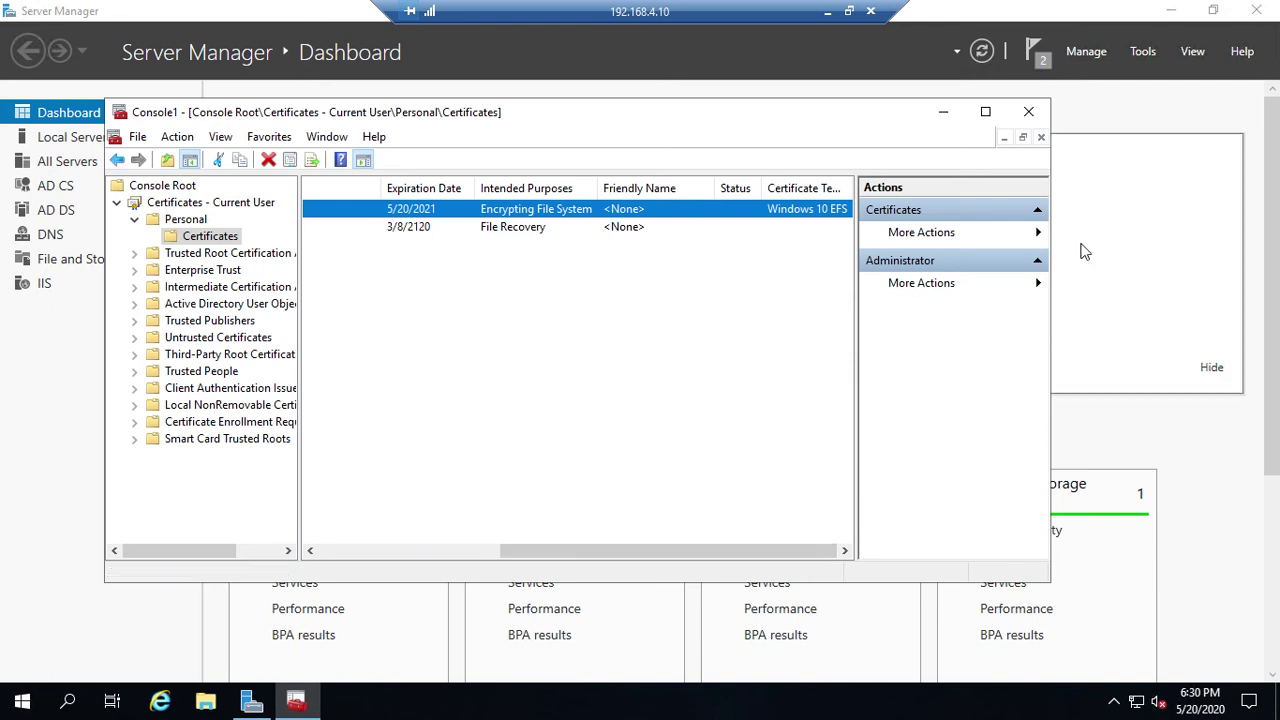
Step: Close the certificates console, declining to save its settings
{"action": "left_click", "coordinate": [1029, 113]}
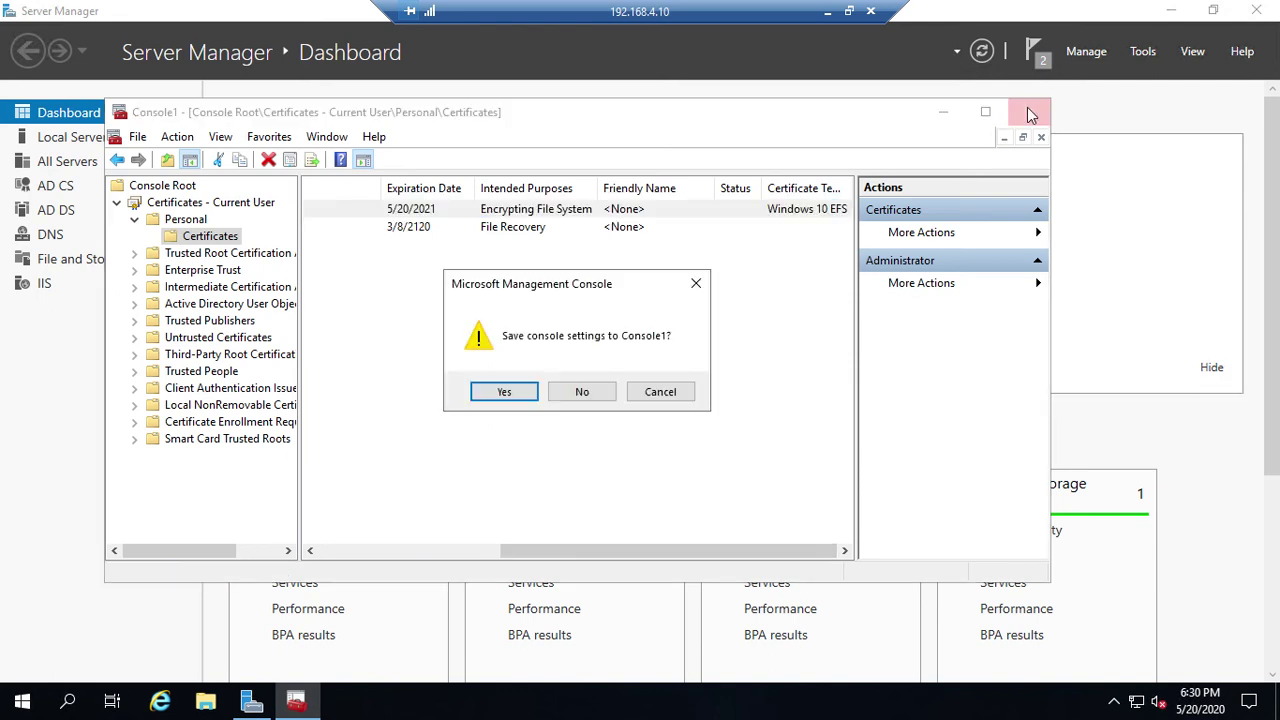
{"action": "left_click", "coordinate": [581, 389]}
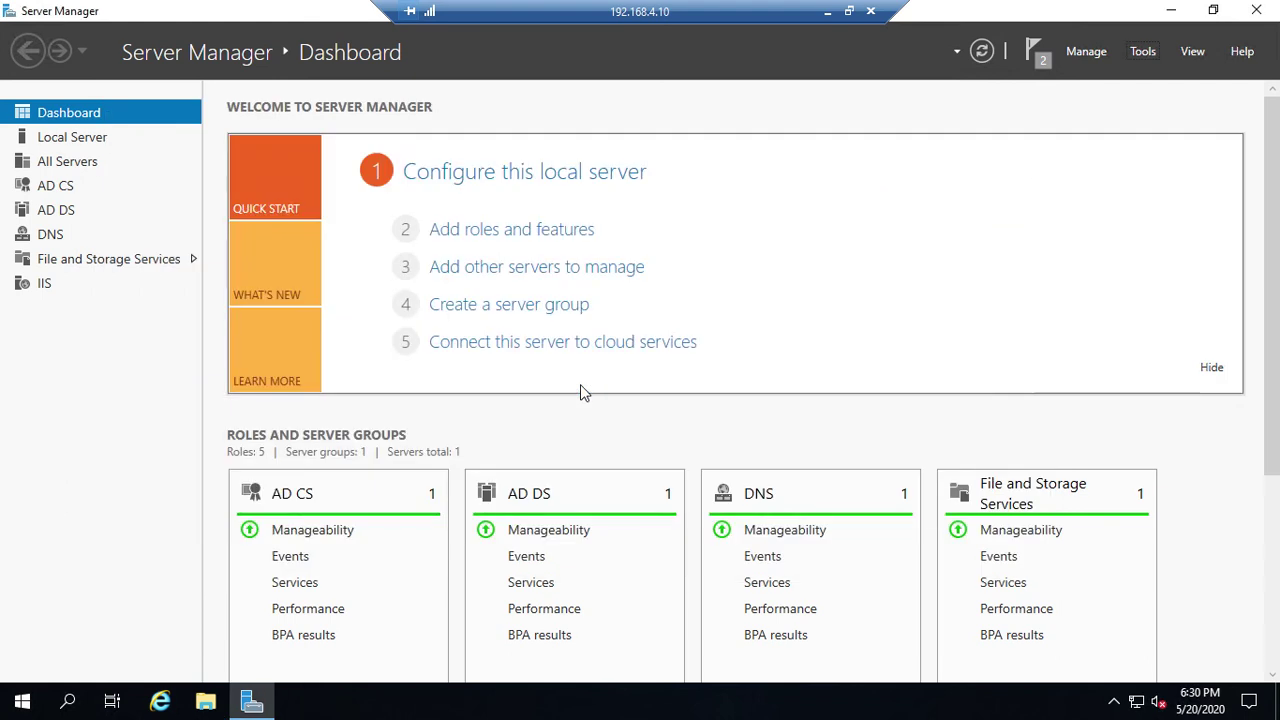